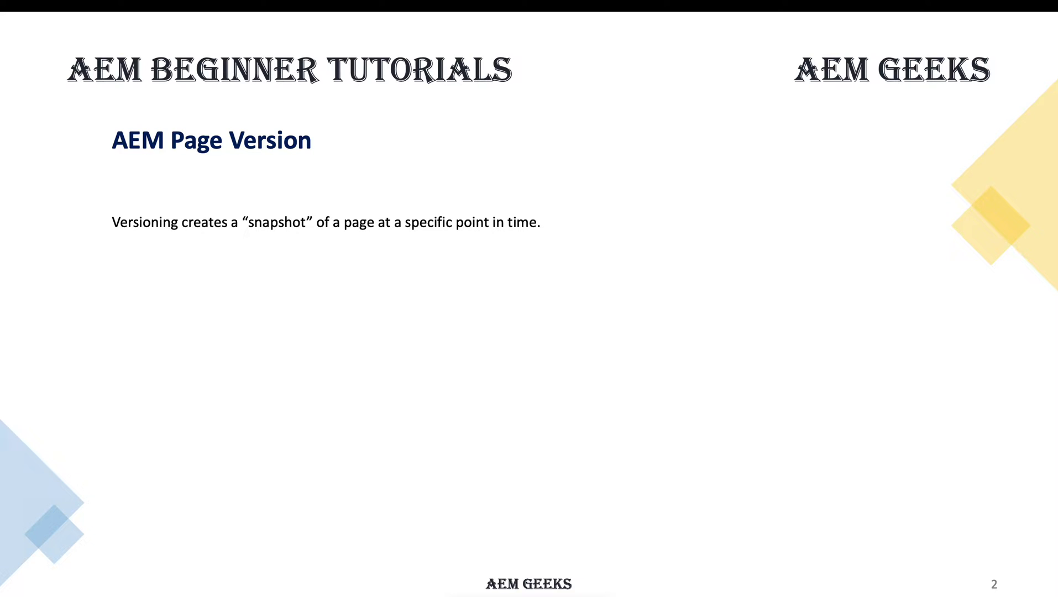
# Step: Advance the presentation from slide 2 to slide 3 on AEM page versioning operations
pyautogui.press('Right')
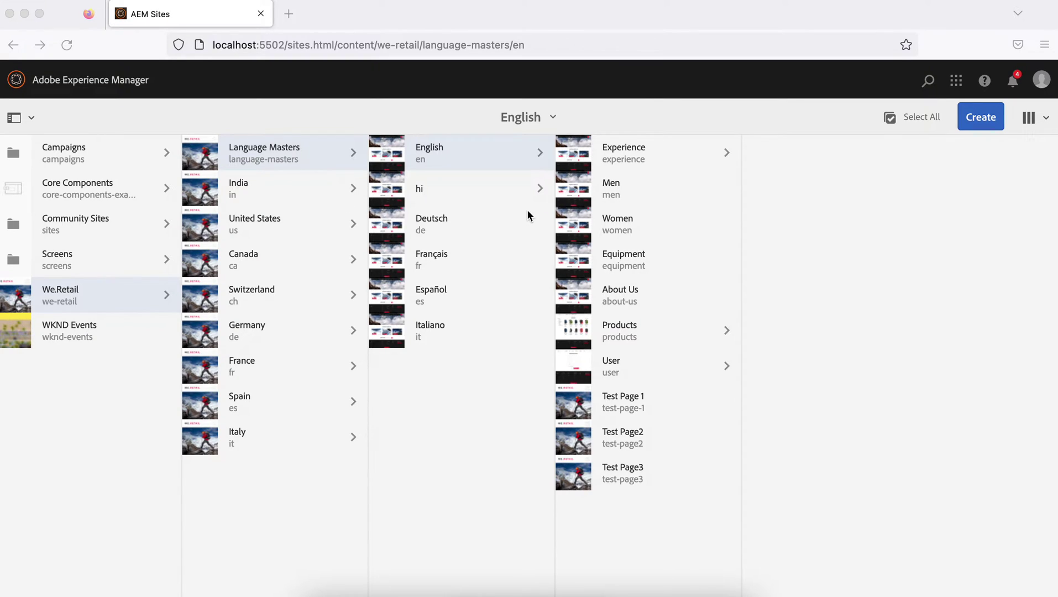
# Step: Select the Men page in We.Retail's English language masters and open it in the editor
pyautogui.click(570, 193)
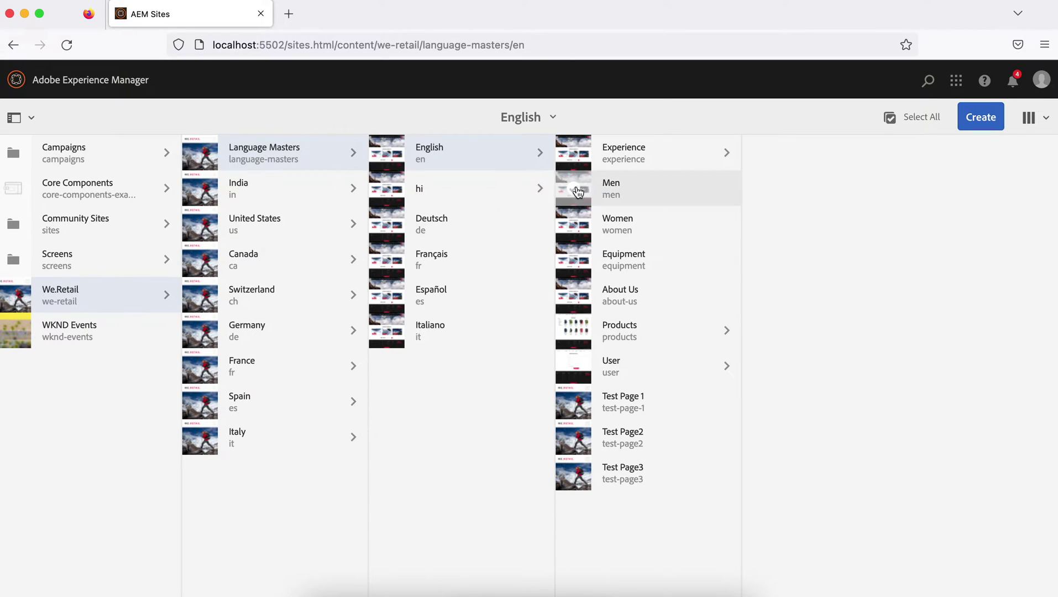
pyautogui.click(574, 190)
pyautogui.click(112, 81)
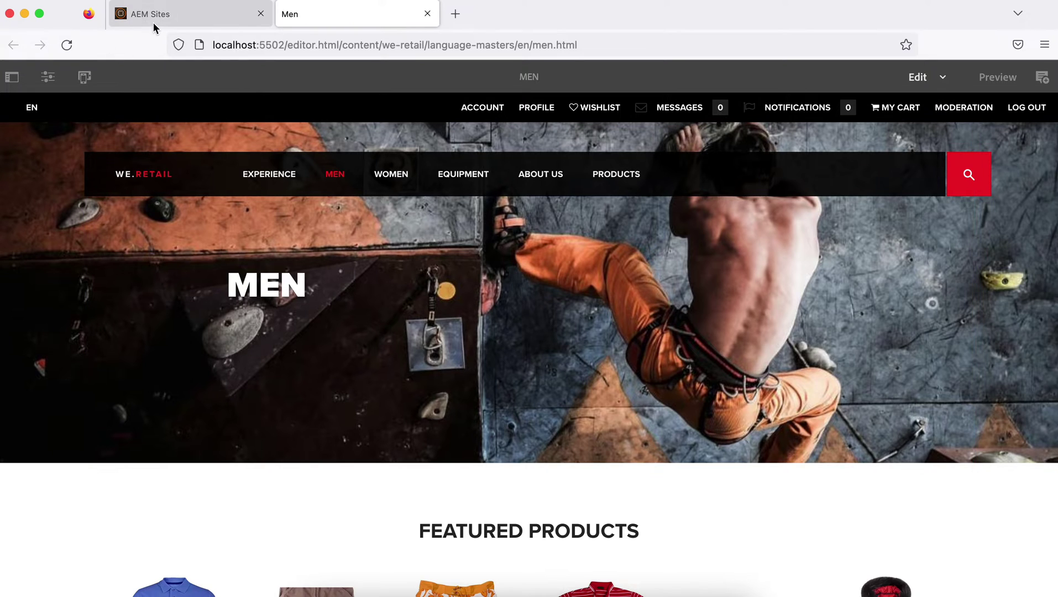
pyautogui.scroll(-5, 525, 330)
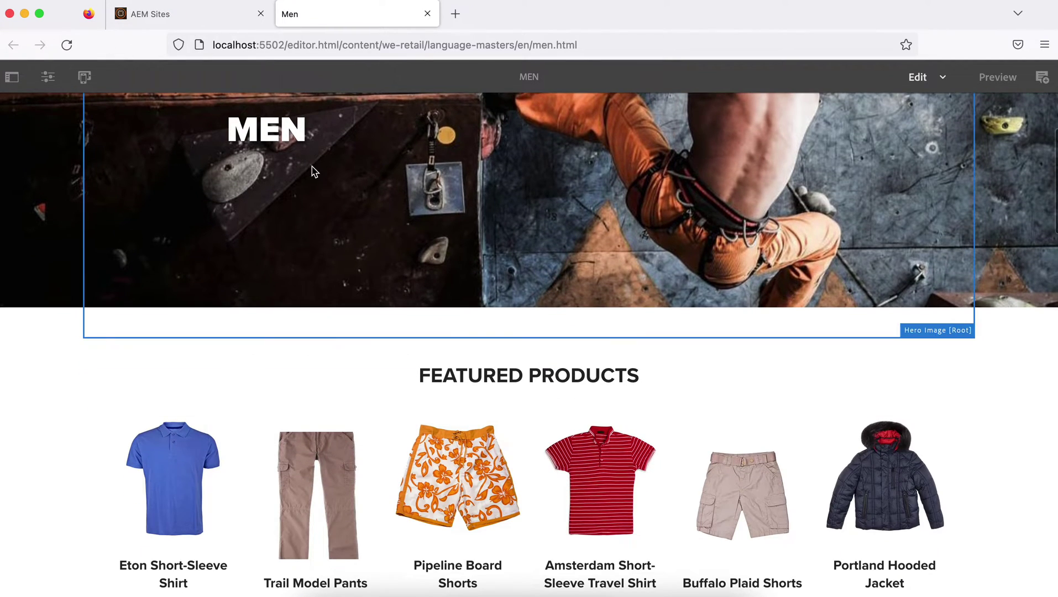
# Step: Create a Men page version labelled 'Geeks Version 1' with the comment 'First version'
pyautogui.click(224, 18)
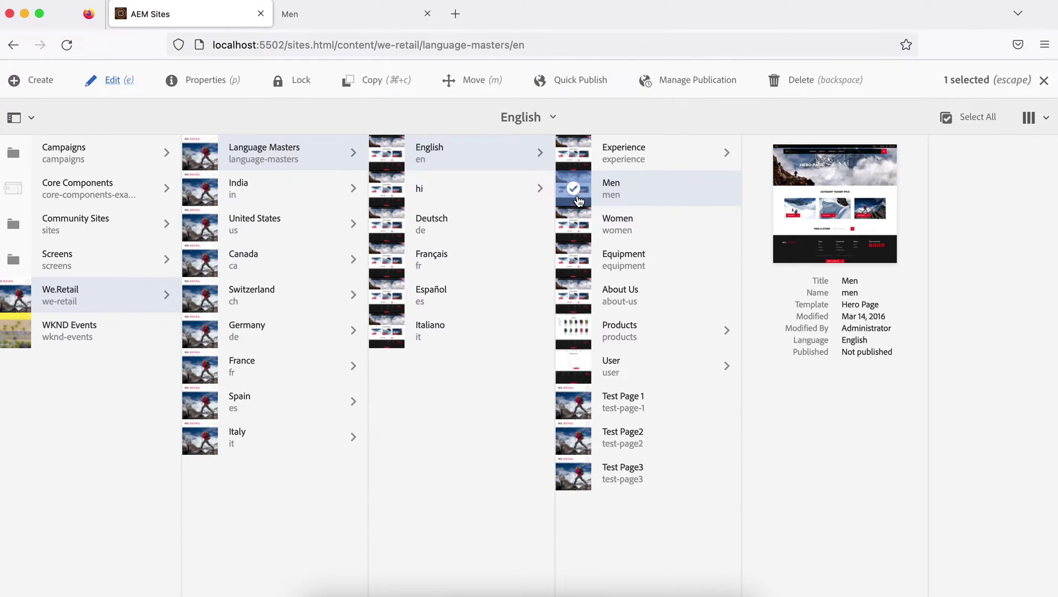
pyautogui.click(17, 83)
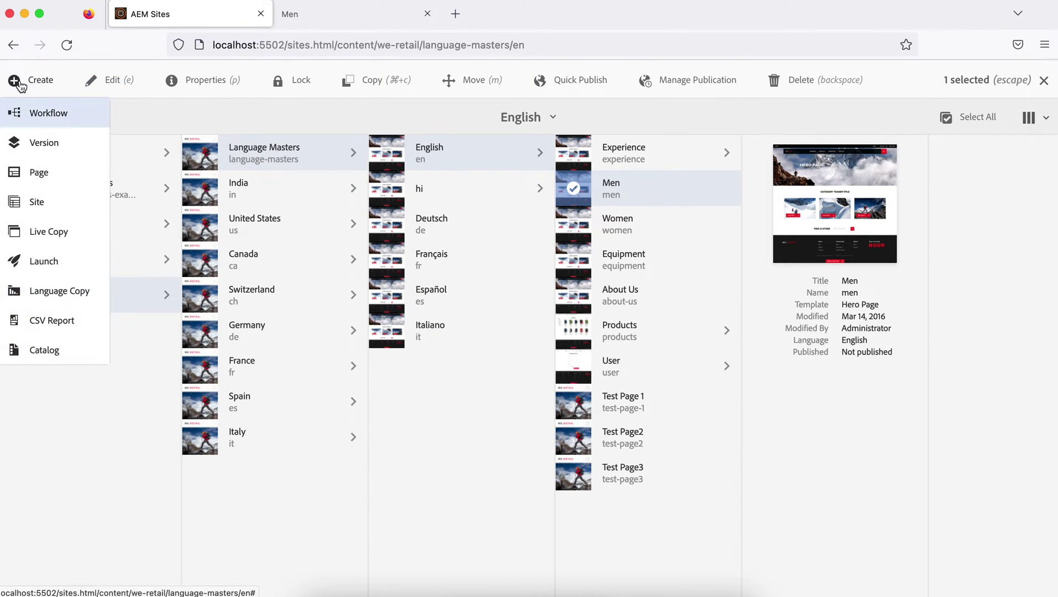
pyautogui.click(34, 147)
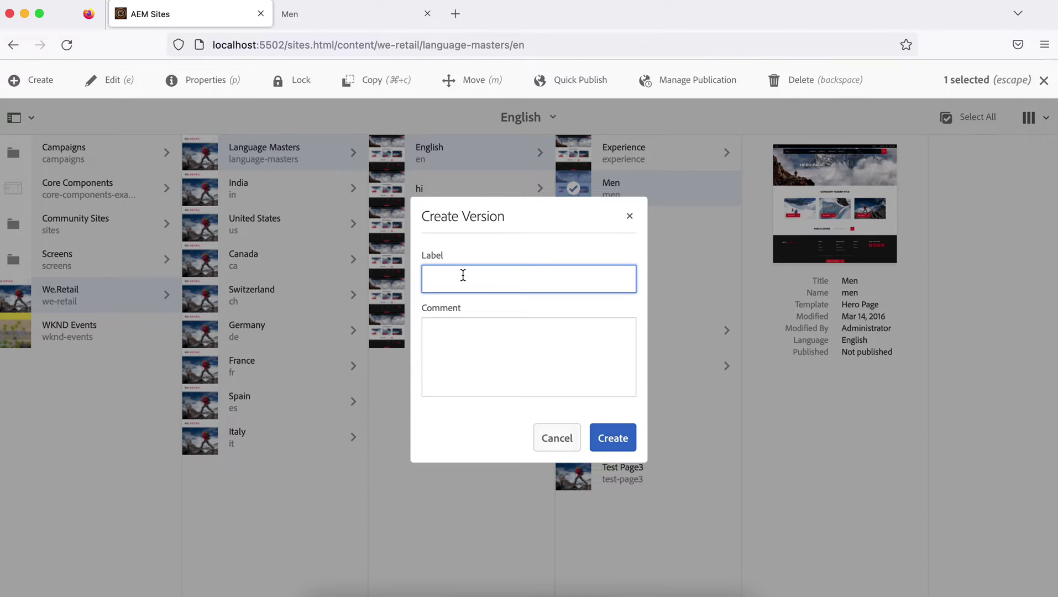
pyautogui.write('Geeks Version 1')
pyautogui.click(463, 336)
pyautogui.write('First version')
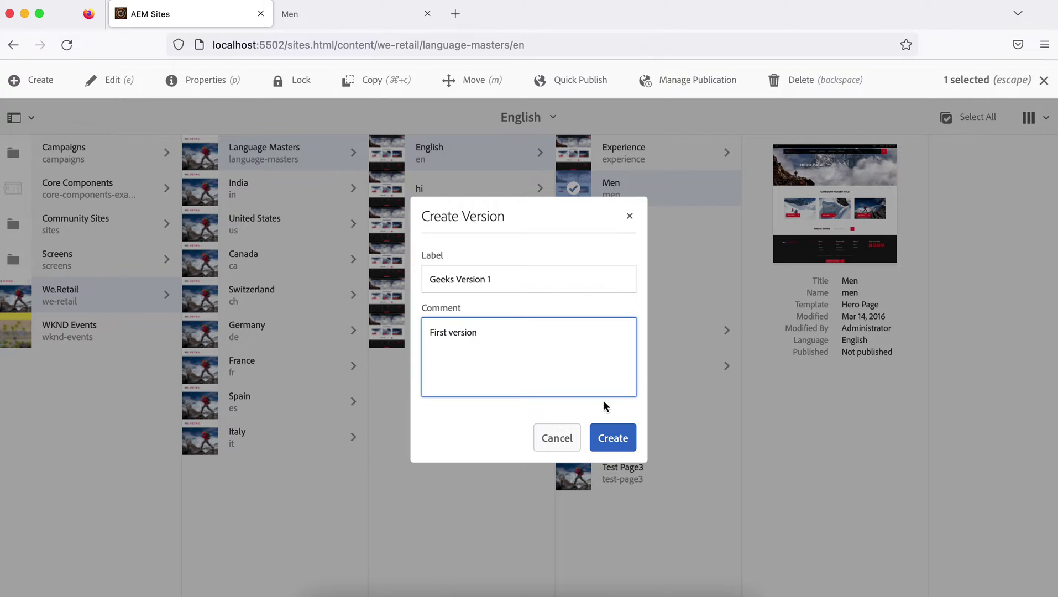
pyautogui.click(615, 434)
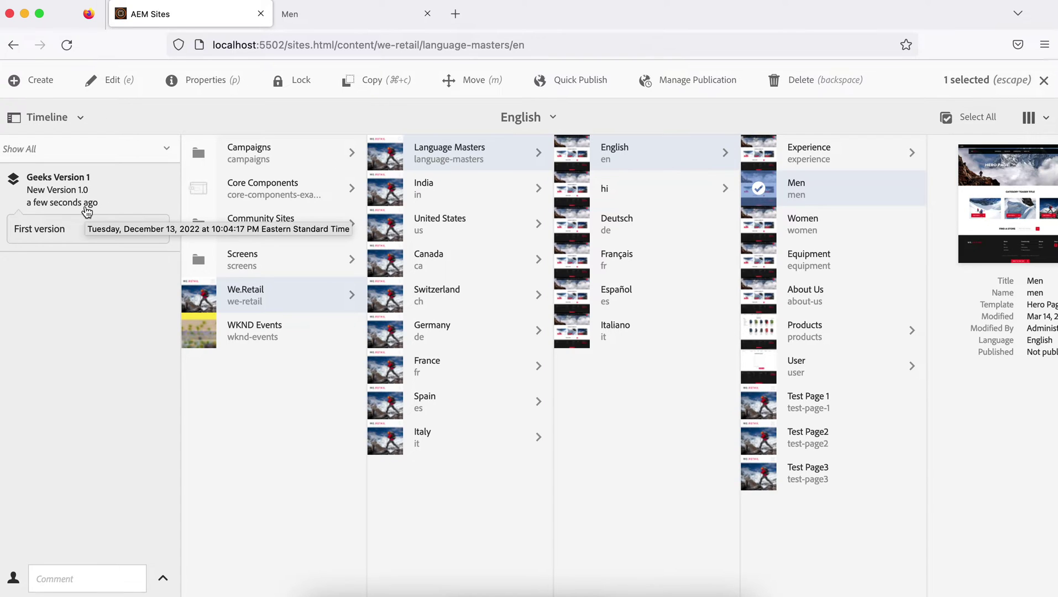
# Step: Append ' !!!!' to the Featured Products heading and set its level to H1
pyautogui.click(287, 24)
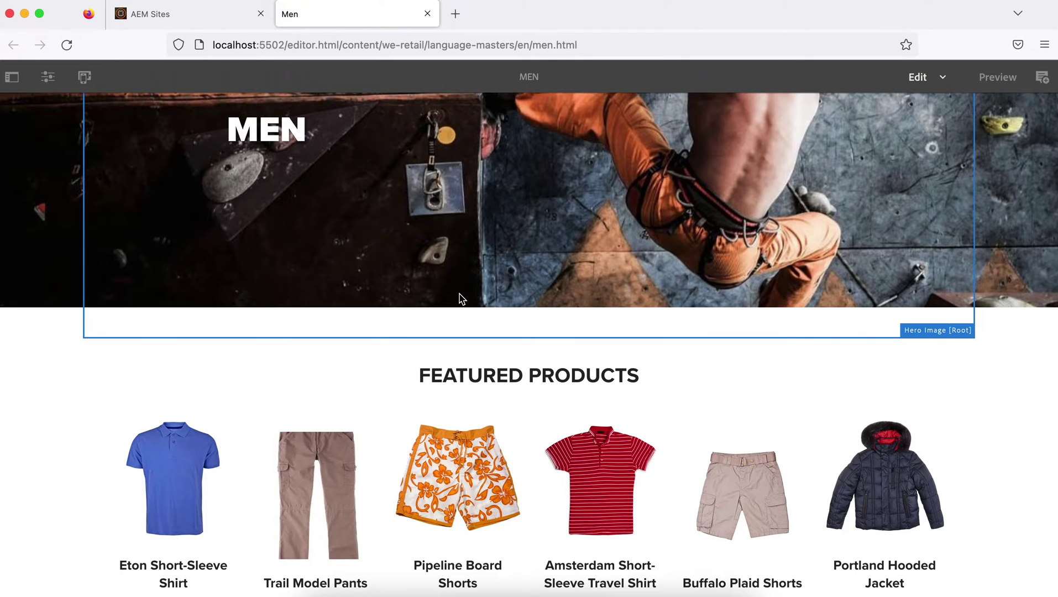
pyautogui.scroll(-2, 461, 301)
pyautogui.click(447, 332)
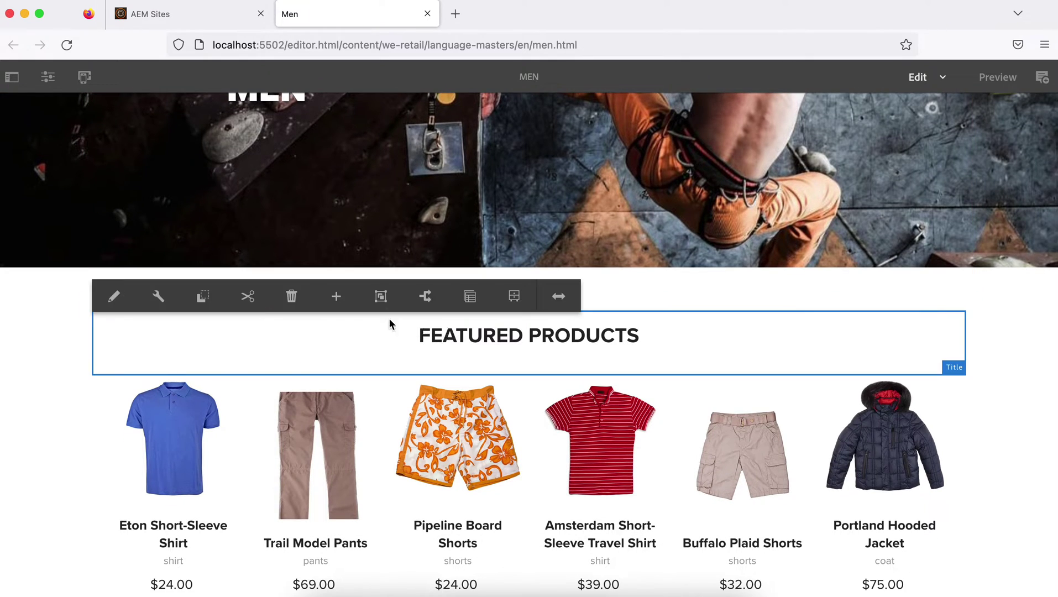
pyautogui.click(160, 296)
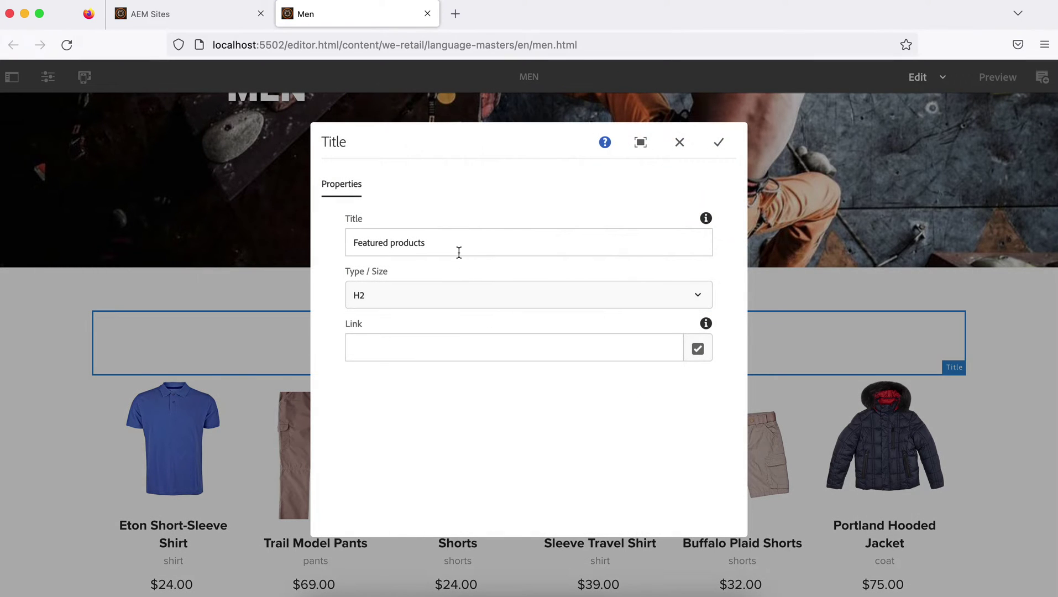
pyautogui.click(458, 251)
pyautogui.write('!!!!')
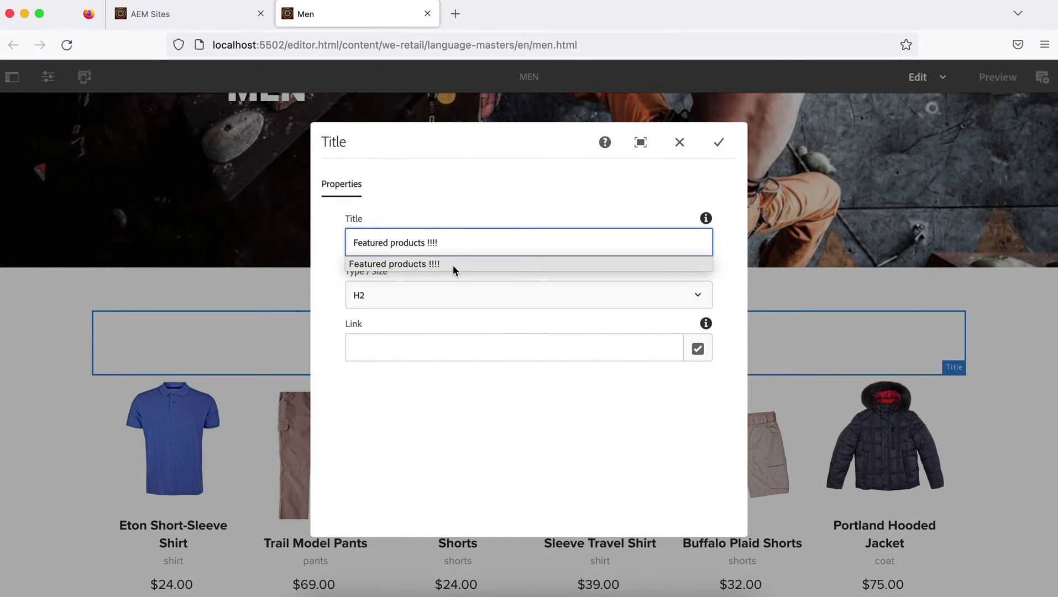
pyautogui.click(452, 269)
pyautogui.click(402, 293)
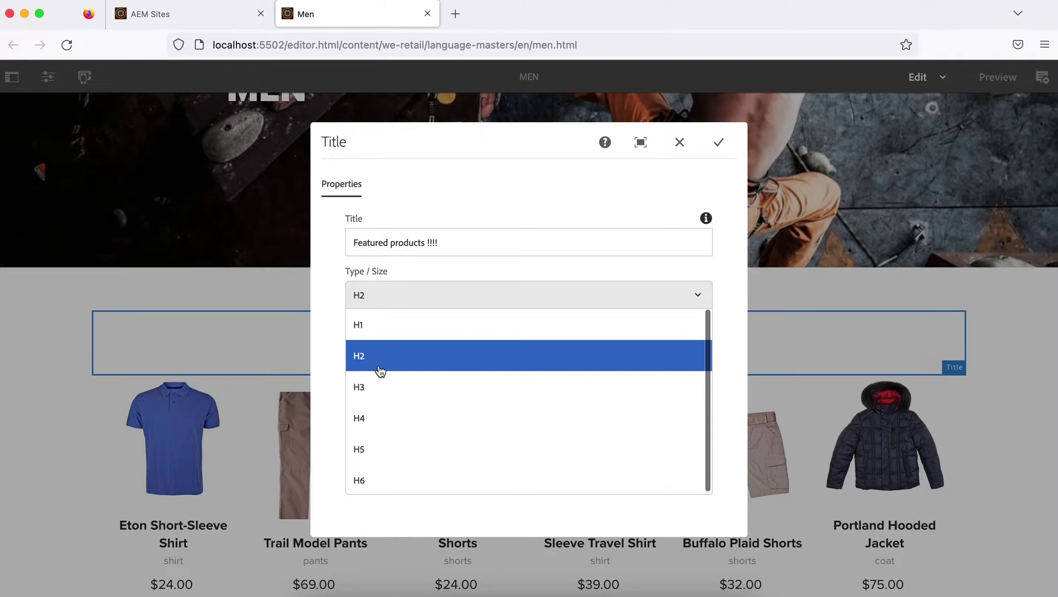
pyautogui.click(371, 324)
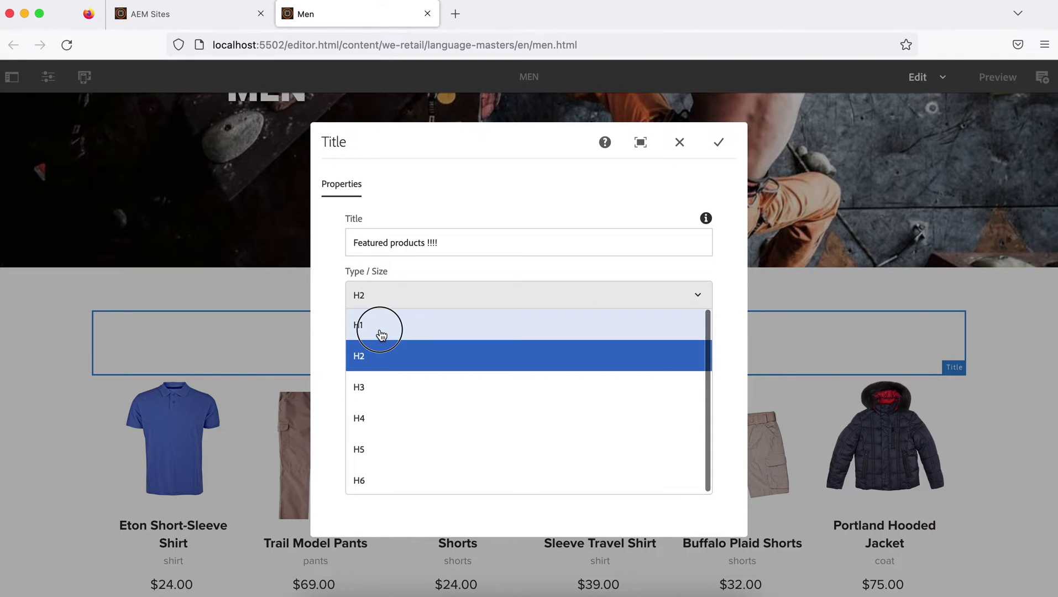
pyautogui.click(718, 144)
# Step: Remove entries from the Product Grid's fixed product list so three products remain
pyautogui.scroll(-2, 553, 332)
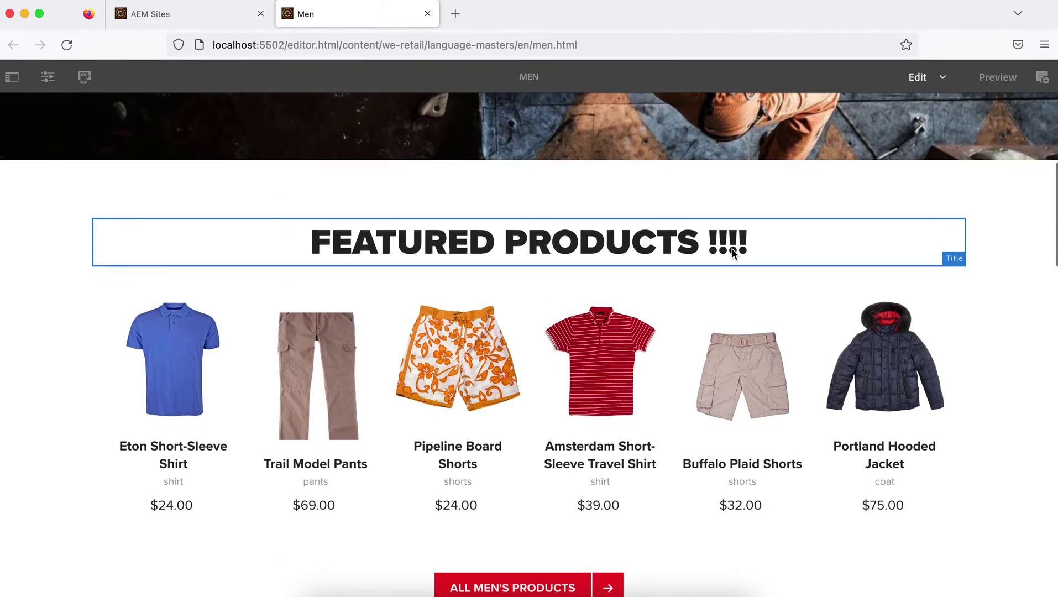
pyautogui.click(554, 376)
pyautogui.click(115, 279)
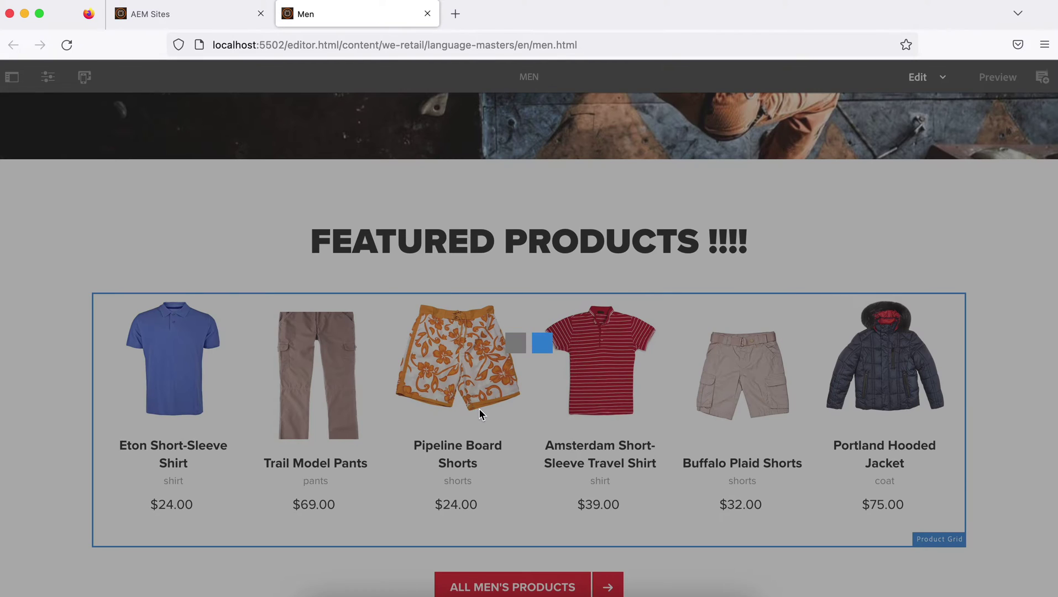
pyautogui.click(622, 319)
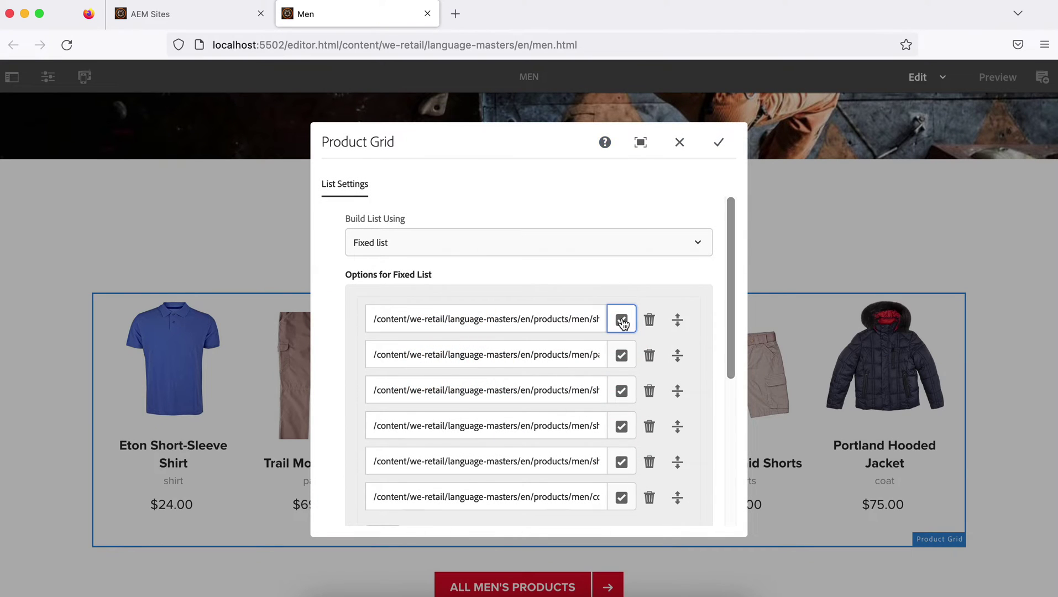
pyautogui.click(621, 319)
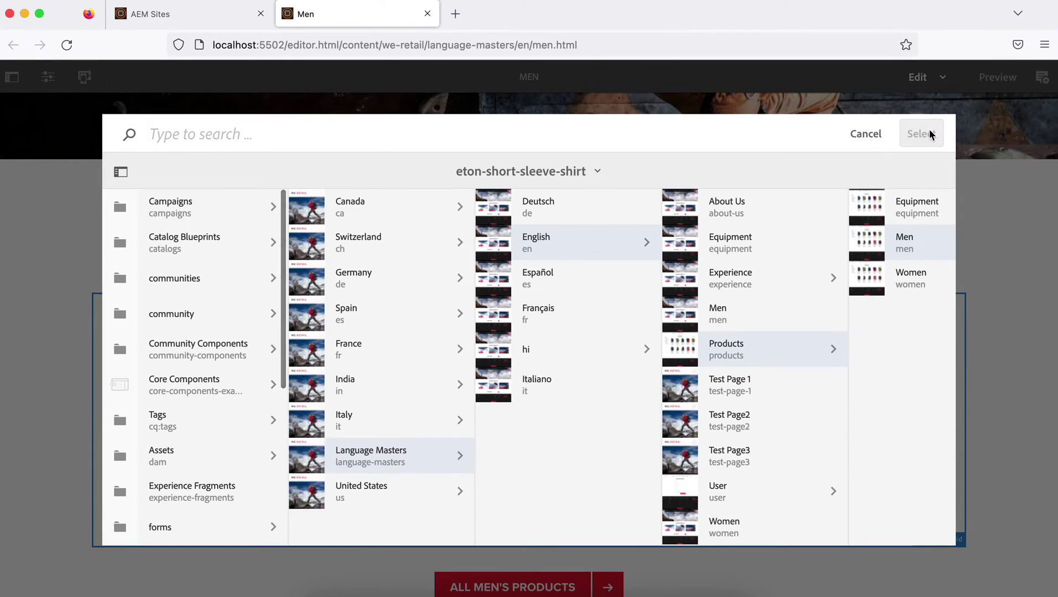
pyautogui.click(876, 134)
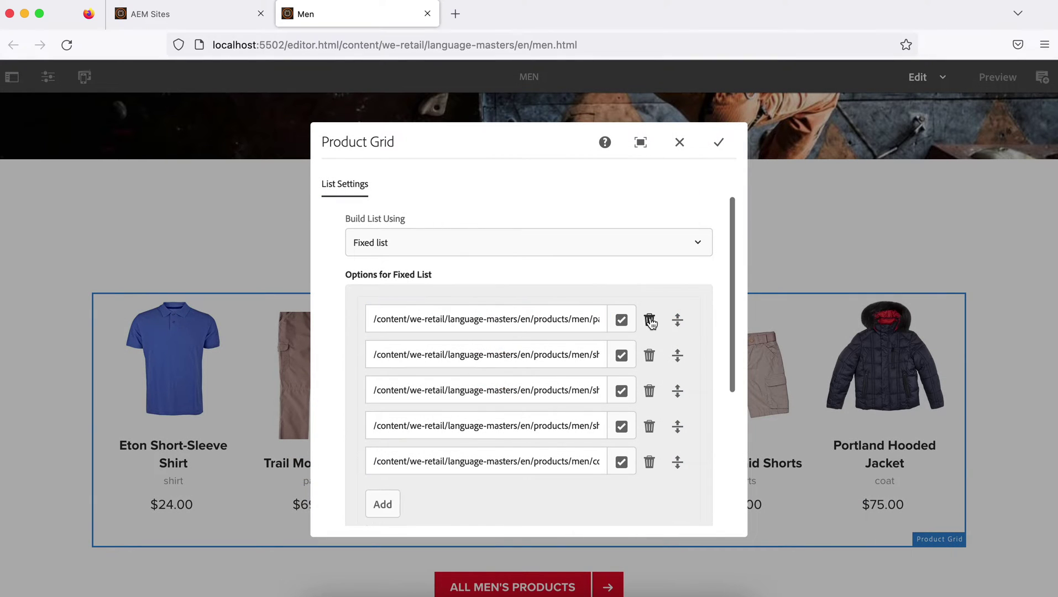
pyautogui.click(650, 355)
pyautogui.click(649, 355)
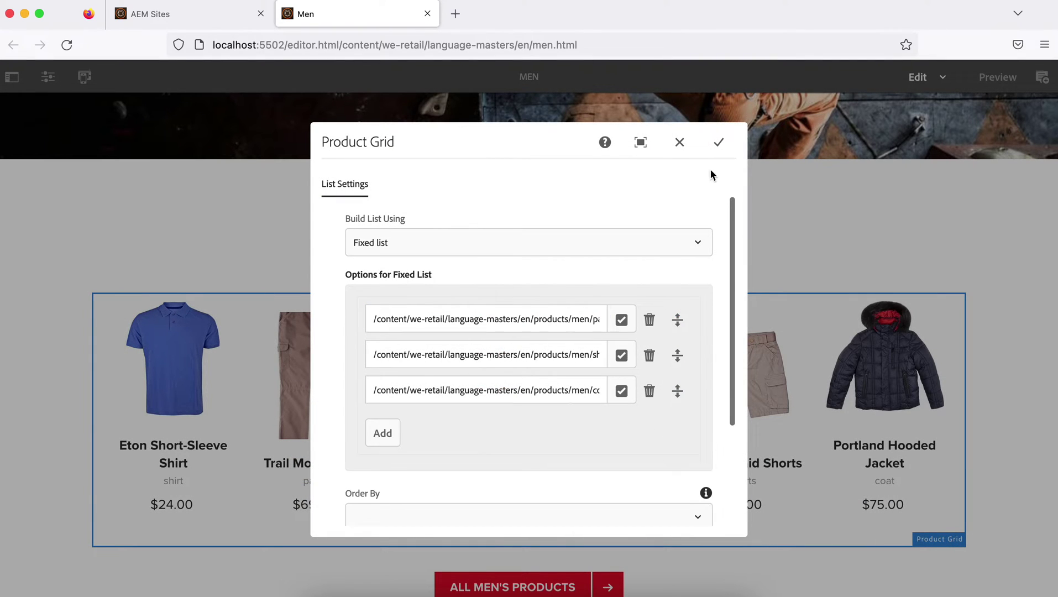
pyautogui.click(719, 142)
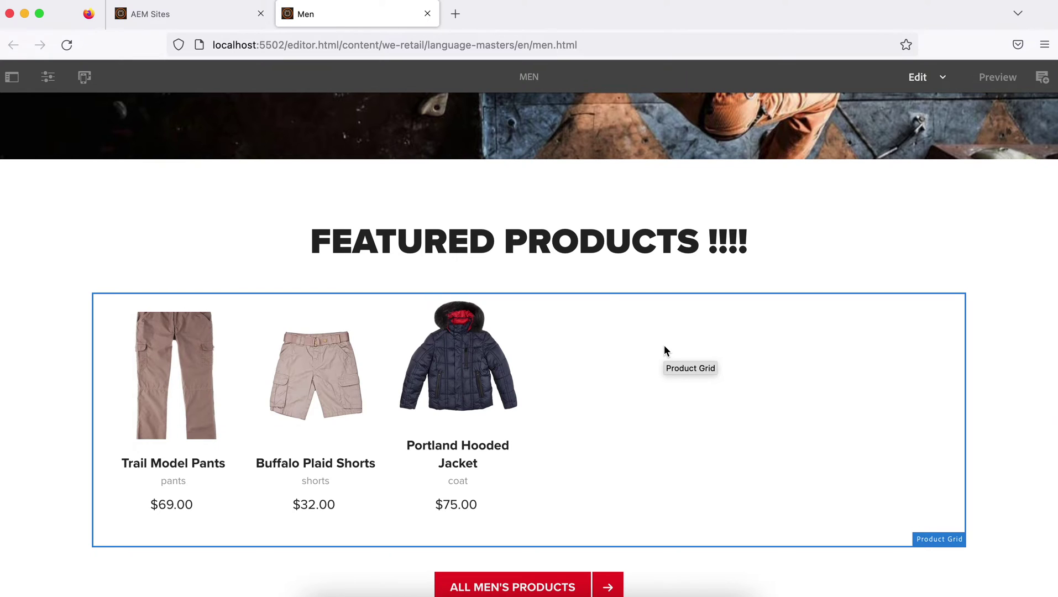
# Step: Save Men page version 1.1 labelled 'Geeks Veriosn 2', then return to the page editor
pyautogui.click(153, 16)
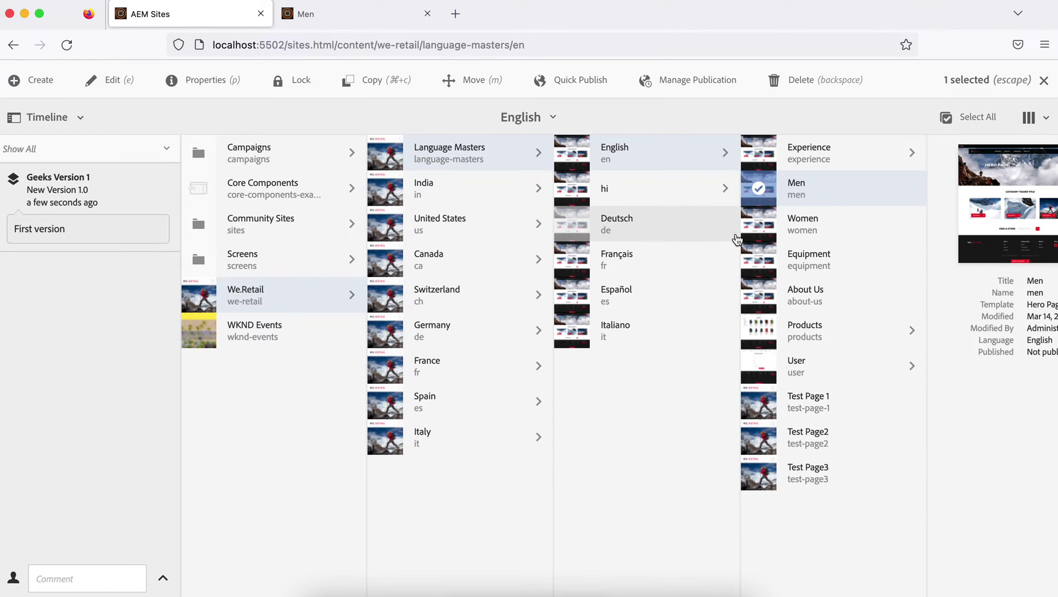
pyautogui.click(41, 81)
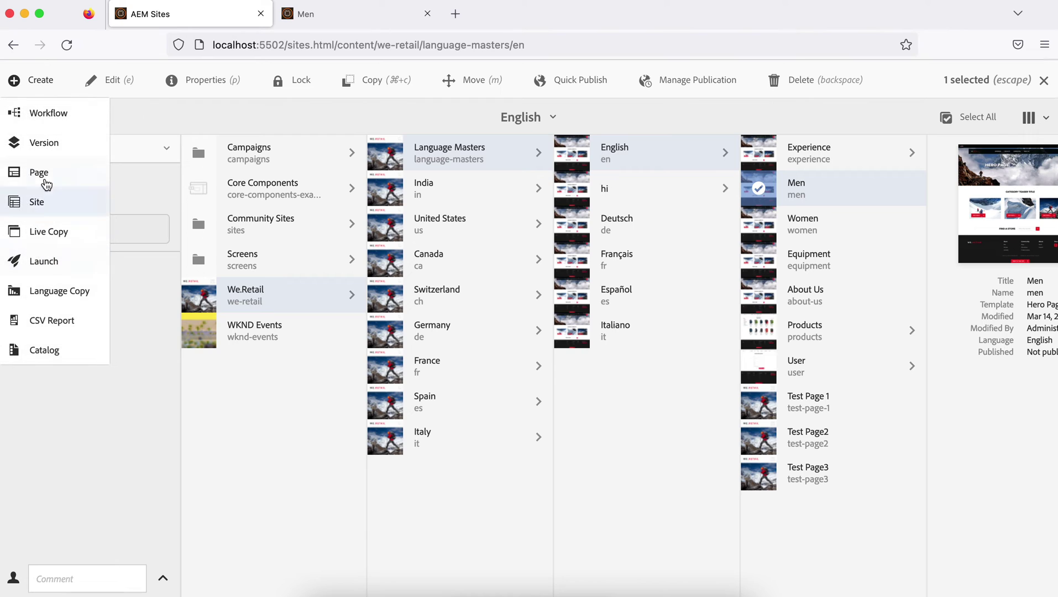
pyautogui.click(39, 172)
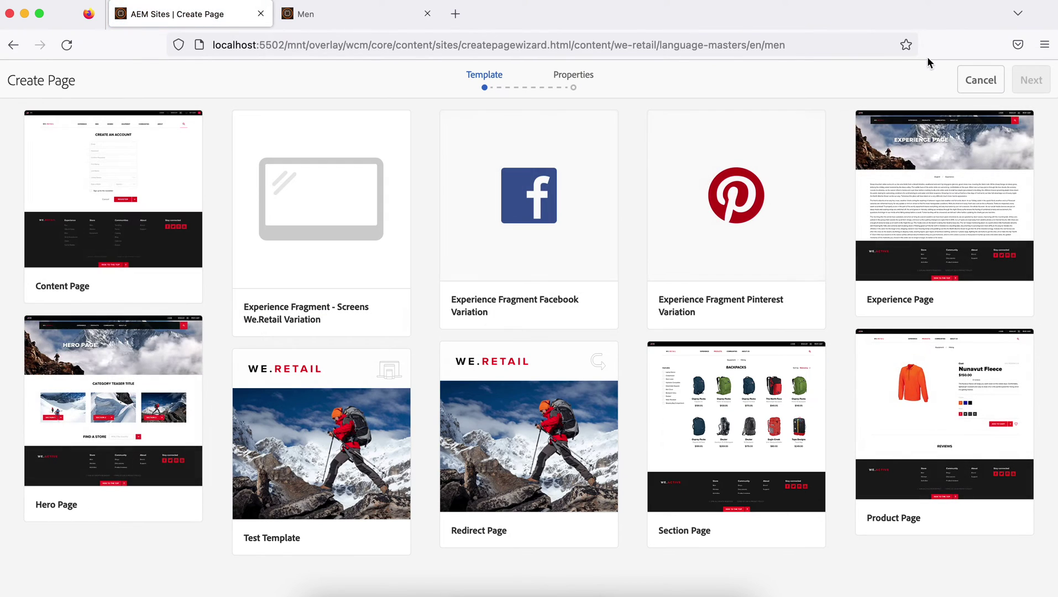
pyautogui.click(980, 83)
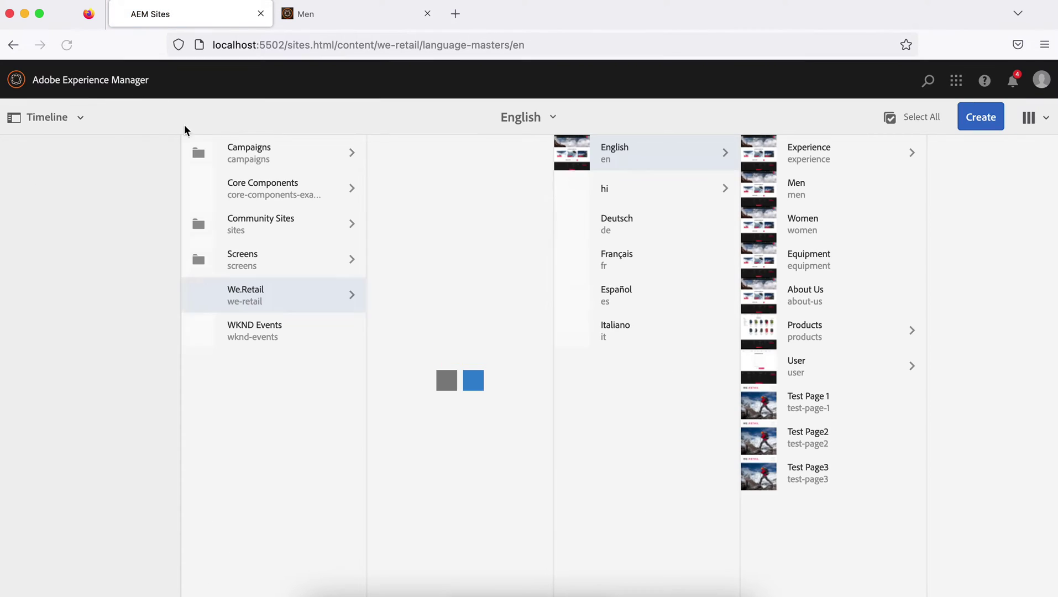
pyautogui.click(766, 189)
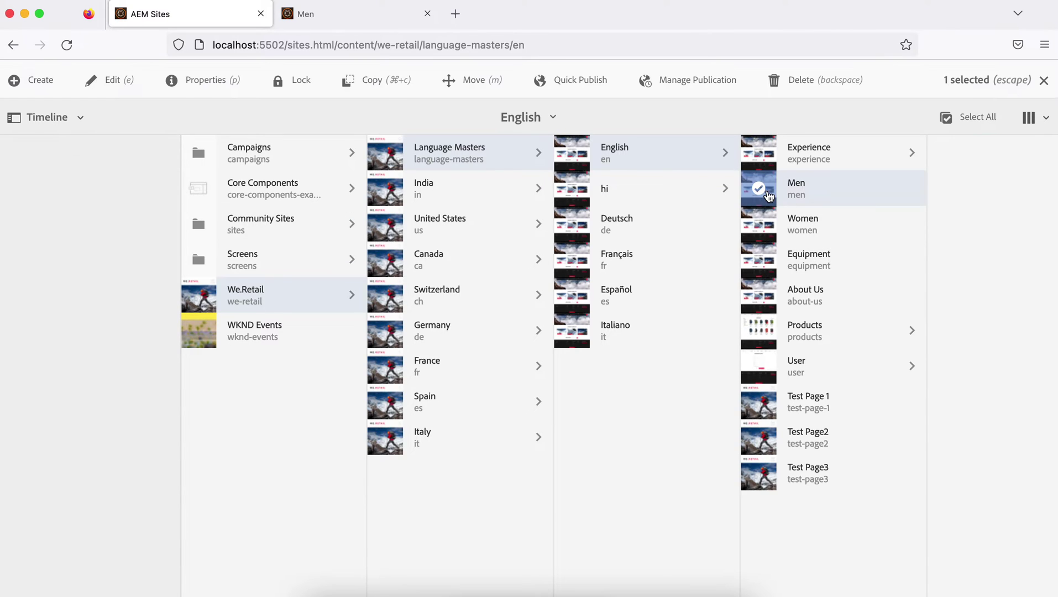
pyautogui.click(43, 83)
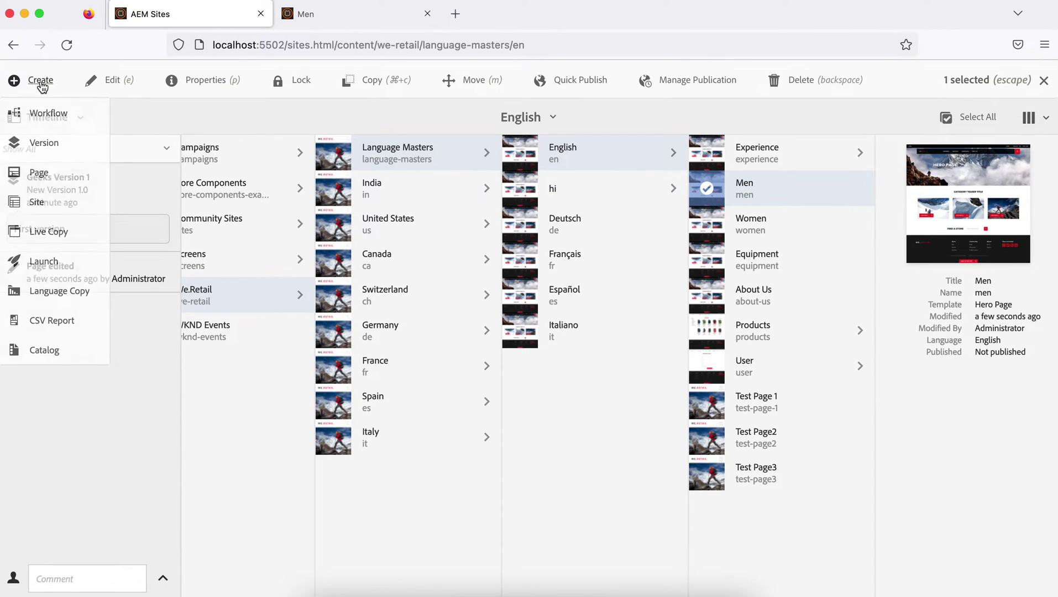
pyautogui.click(43, 146)
pyautogui.write('Geeks Veriosn 2')
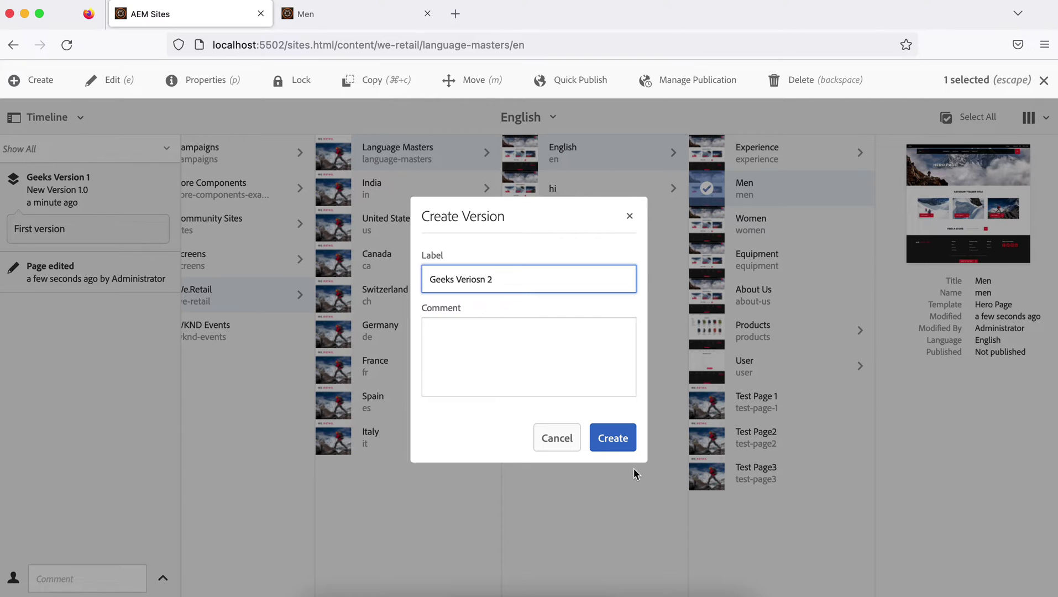
pyautogui.click(618, 439)
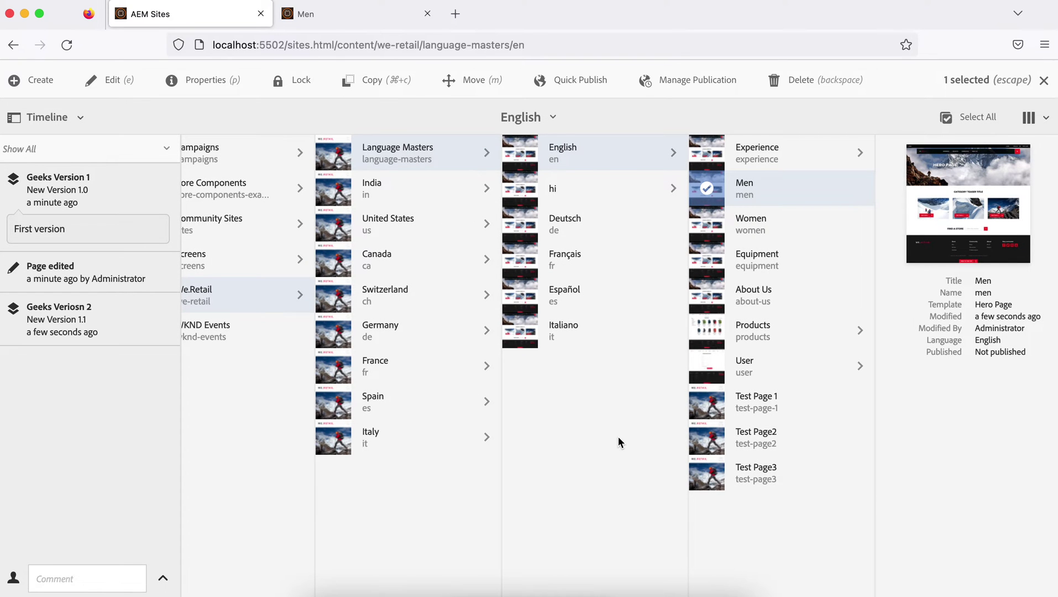
pyautogui.click(315, 17)
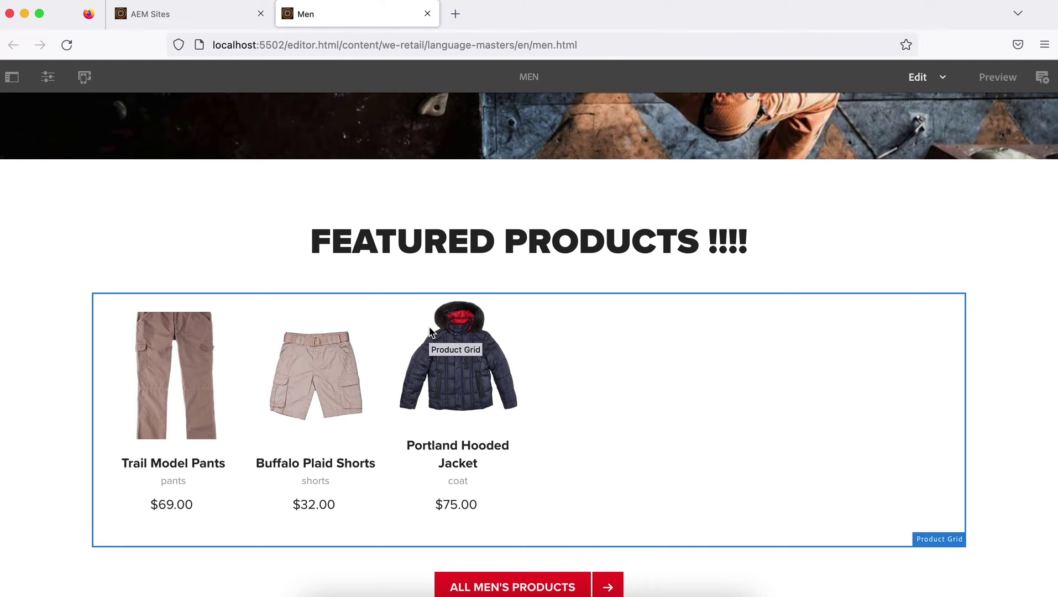
# Step: Append 'Test' to the Push the Limits teaser's title
pyautogui.scroll(-8, 525, 323)
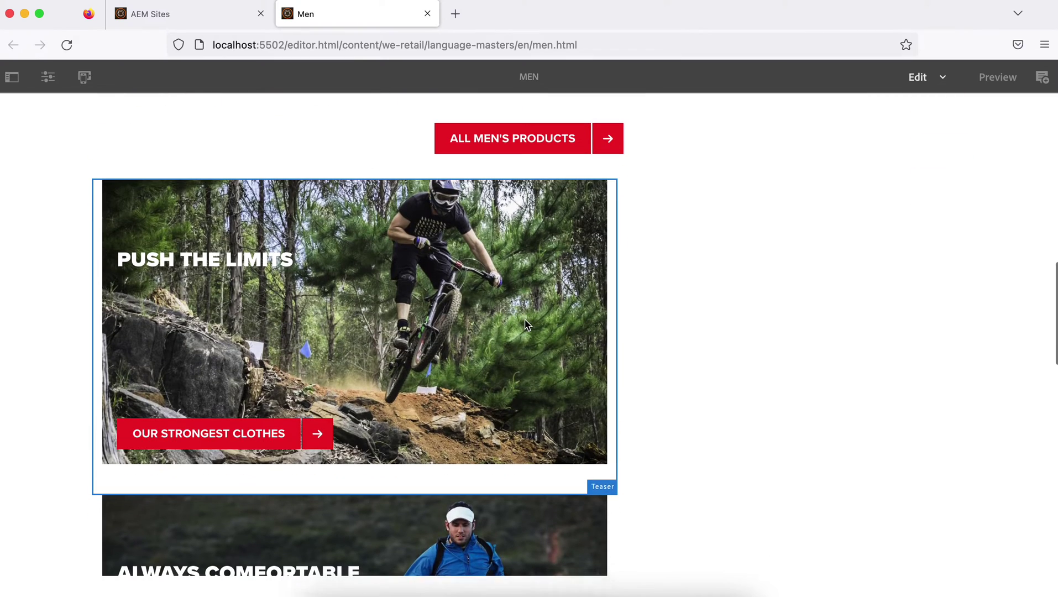
pyautogui.scroll(-1, 525, 325)
pyautogui.scroll(1, 525, 324)
pyautogui.click(394, 328)
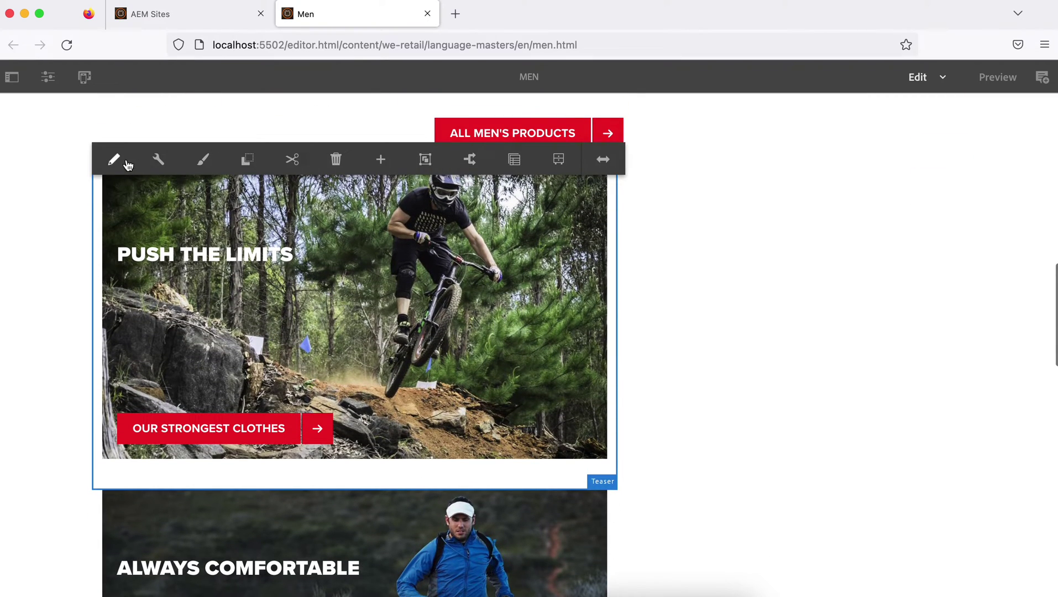
pyautogui.click(158, 160)
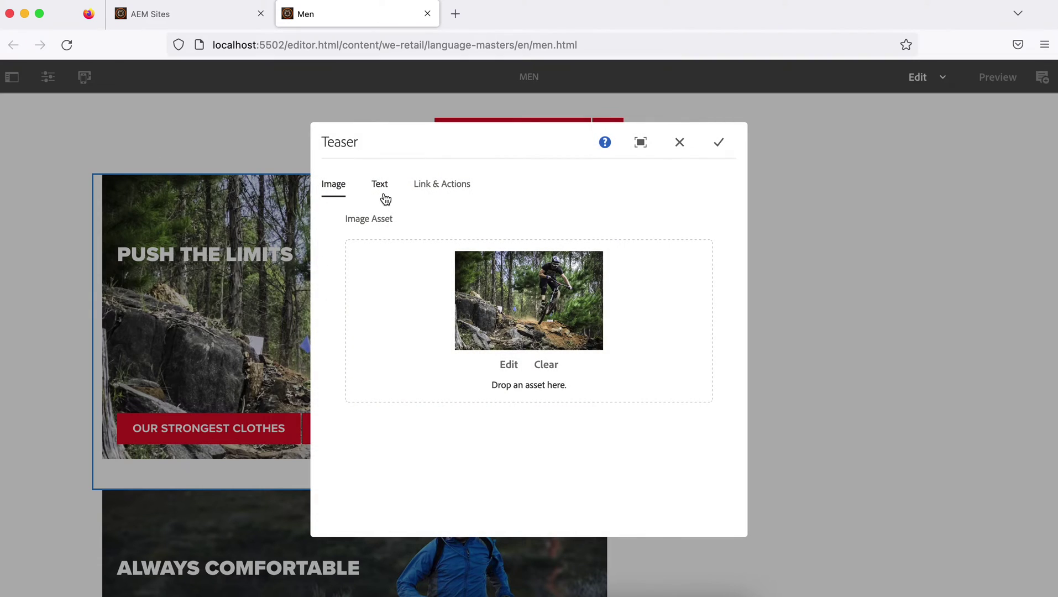
pyautogui.click(385, 198)
pyautogui.click(488, 260)
pyautogui.write('Test')
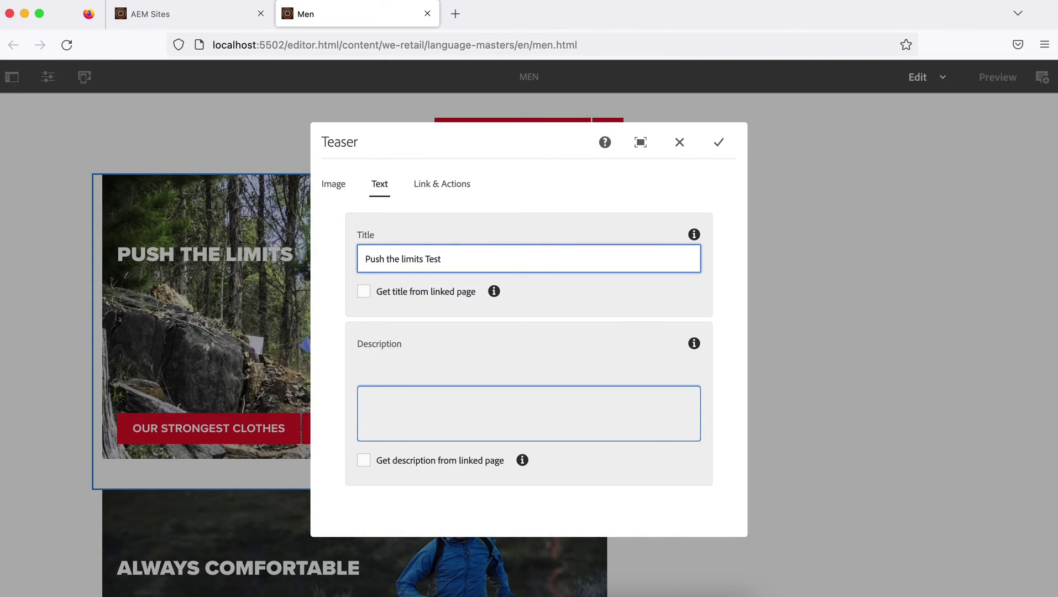
pyautogui.click(718, 144)
# Step: Append 'Test' to the Always Comfortable teaser's title
pyautogui.scroll(-5, 708, 284)
pyautogui.click(419, 407)
pyautogui.click(158, 333)
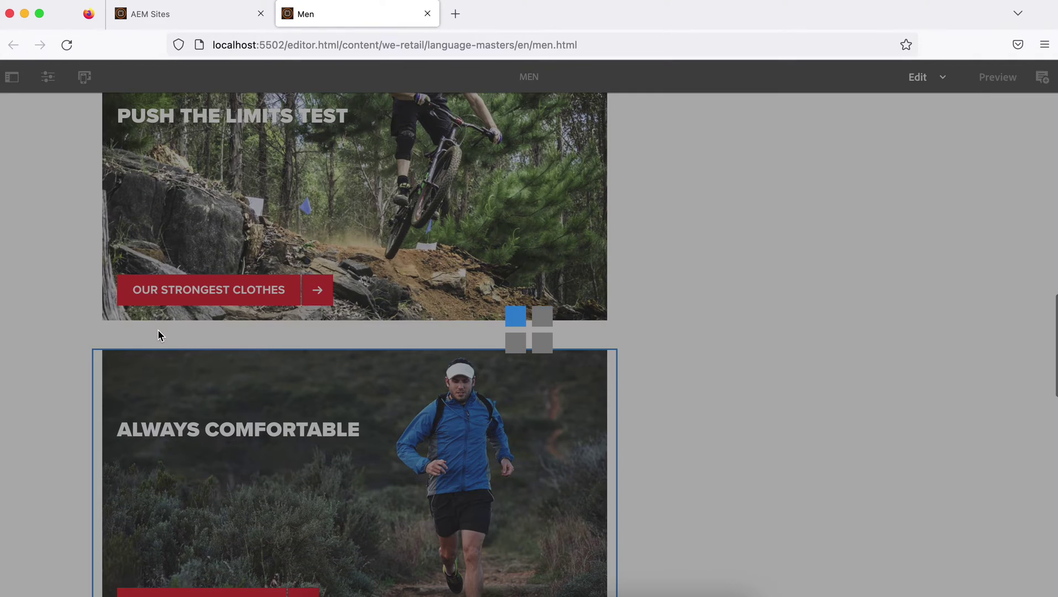
pyautogui.click(379, 184)
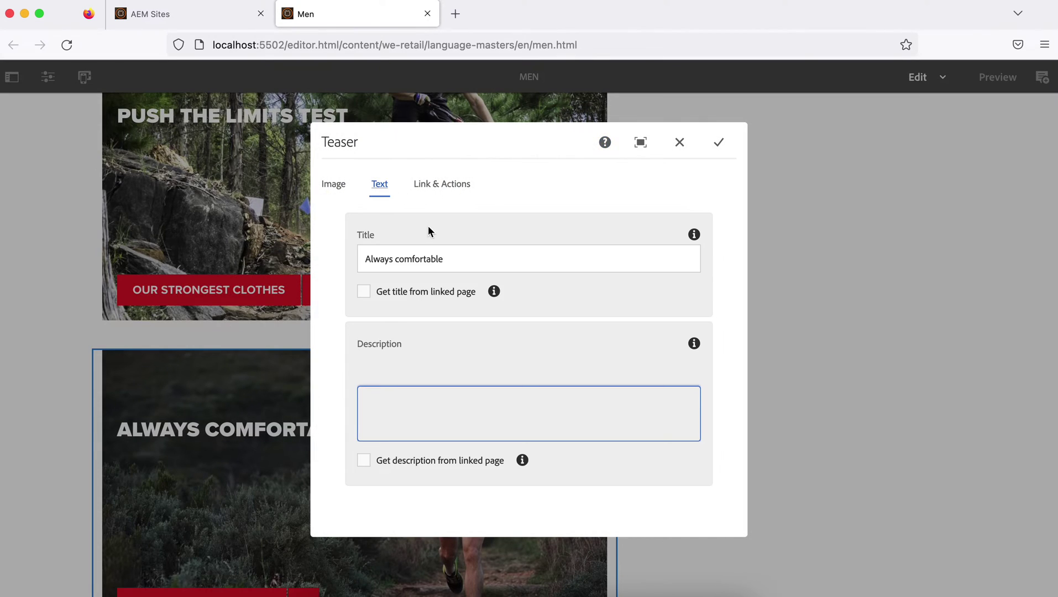
pyautogui.click(455, 258)
pyautogui.write('Test')
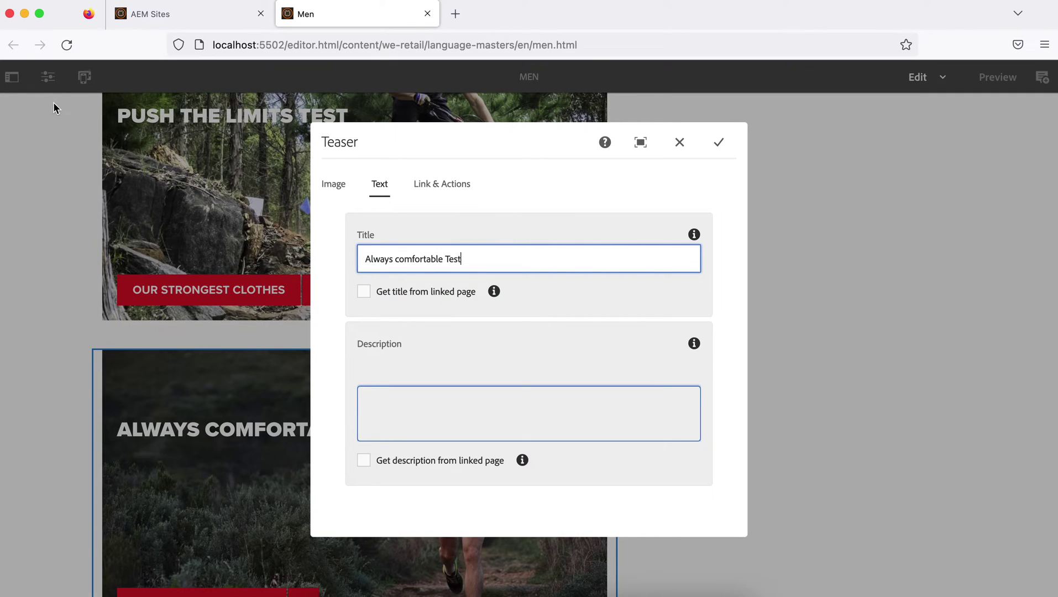
pyautogui.click(11, 78)
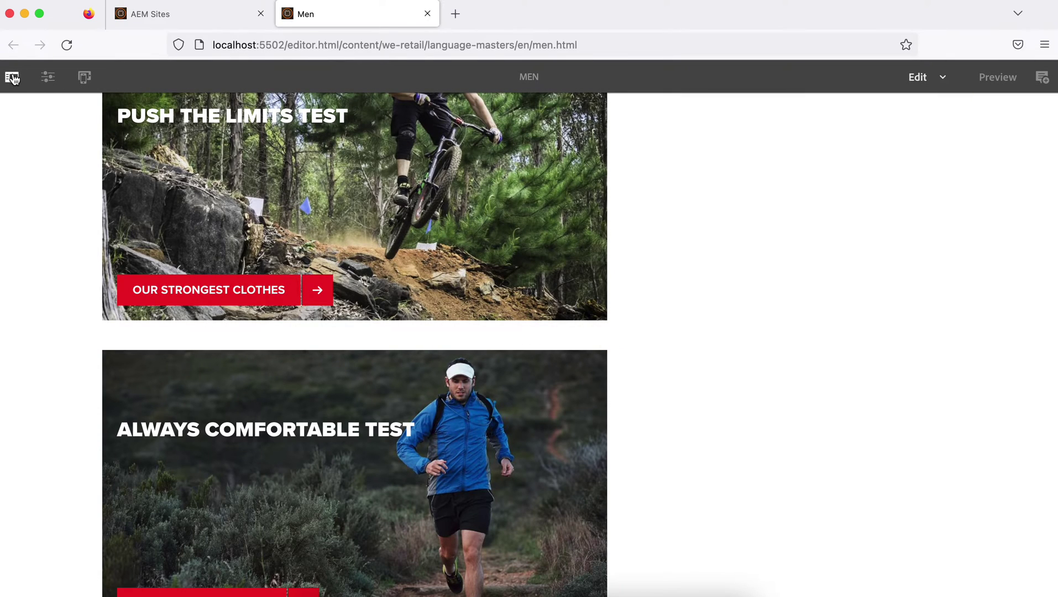
# Step: Drag lava-rock-formation.jpg from the Assets panel onto the Always Comfortable teaser
pyautogui.click(11, 78)
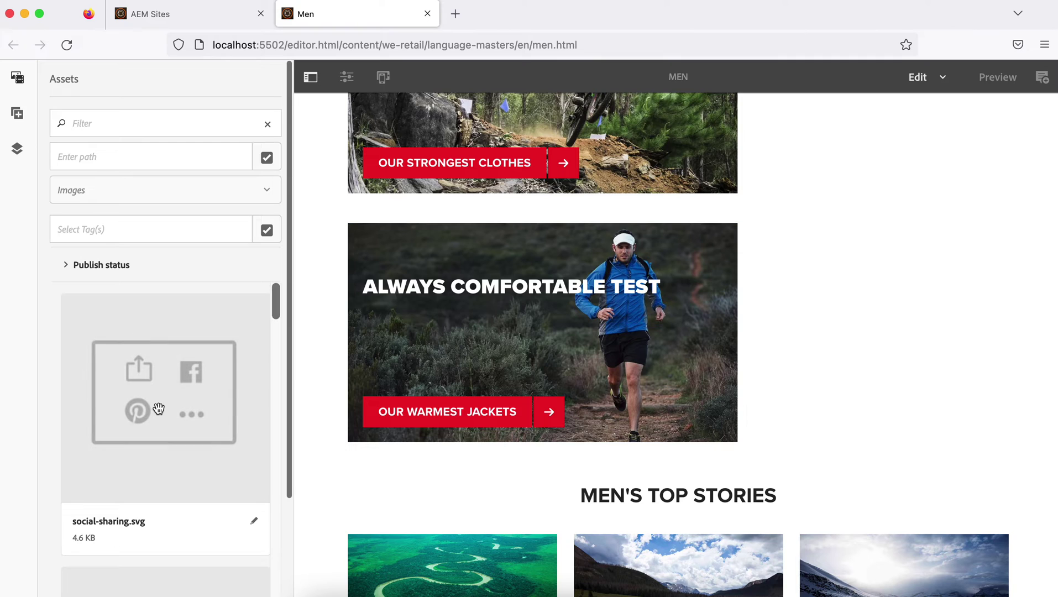
pyautogui.scroll(-15, 158, 408)
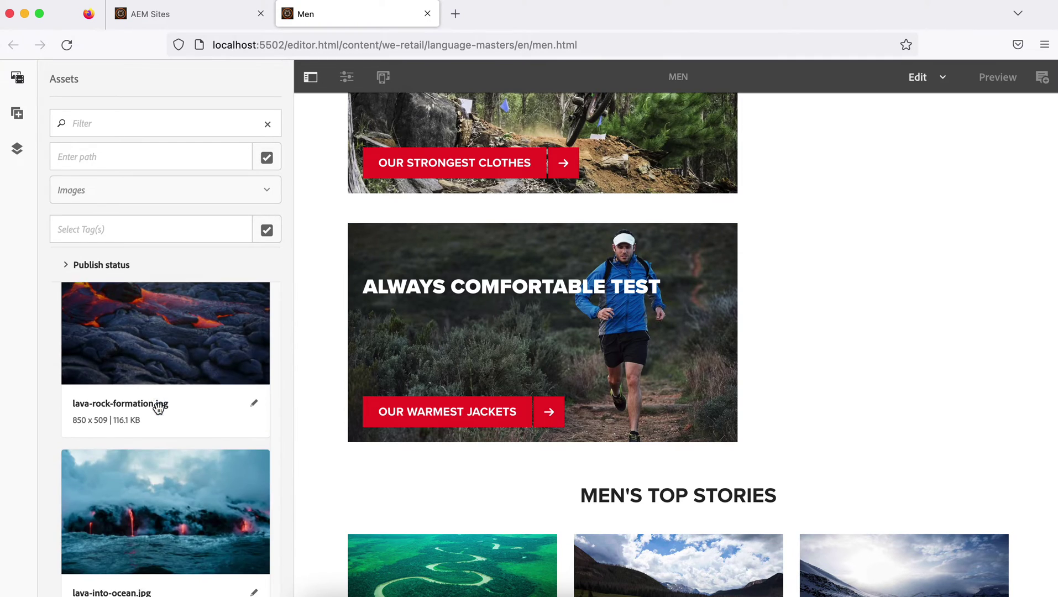
pyautogui.moveTo(112, 361); pyautogui.dragTo(579, 320)
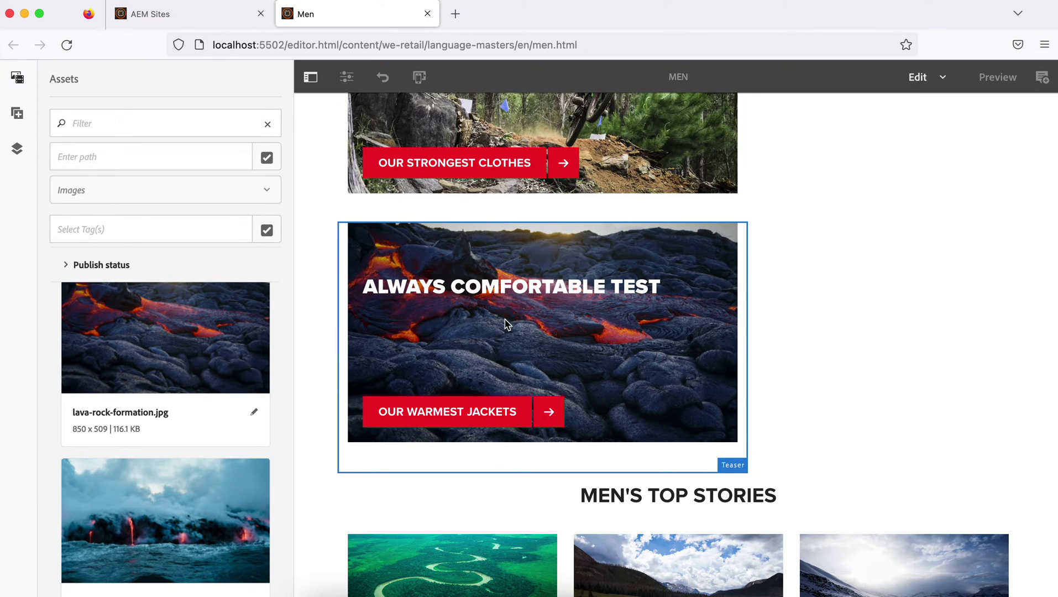
pyautogui.scroll(3, 883, 339)
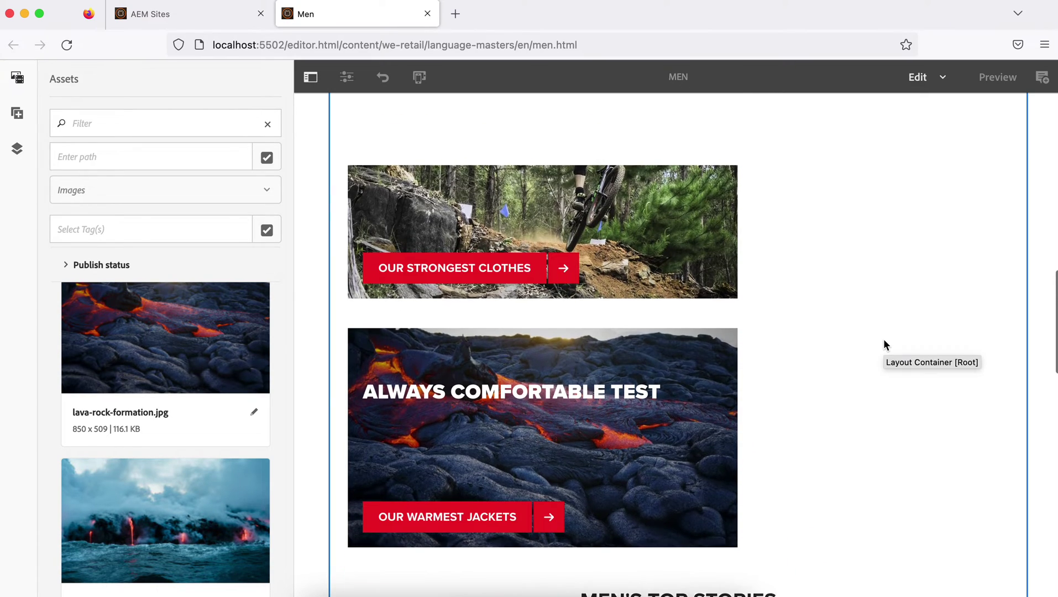
# Step: Paste the Men page URL into a new tab, dropping 'editor.html' and appending '?wcmmode=disabled'
pyautogui.click(606, 44)
pyautogui.hotkey('ctrl', 'c')
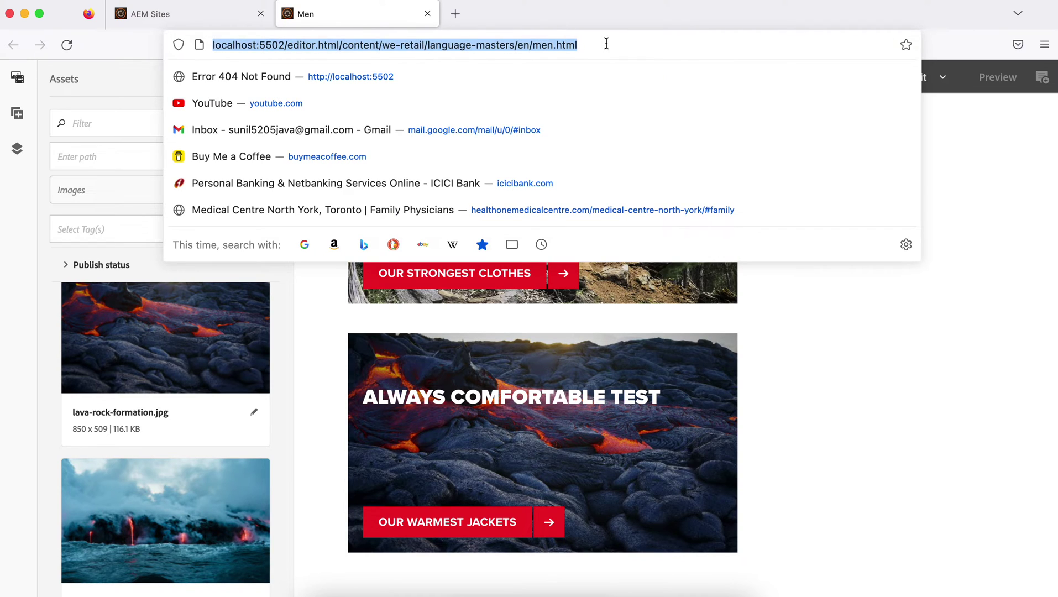
pyautogui.click(456, 14)
pyautogui.click(524, 44)
pyautogui.hotkey('ctrl', 'v')
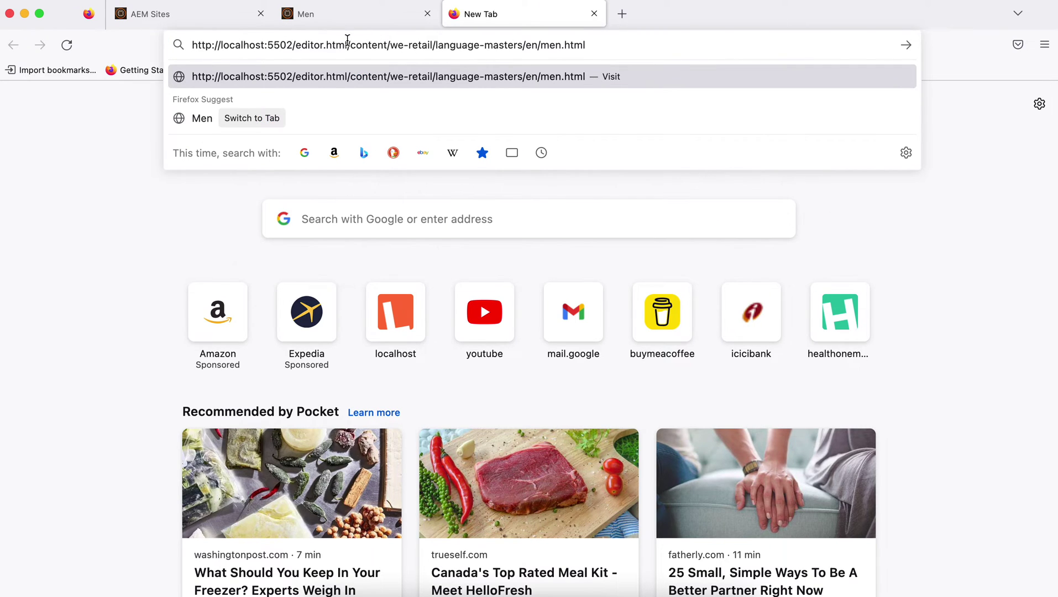
pyautogui.click(347, 44)
pyautogui.press('BackSpace')
pyautogui.press('BackSpace')
pyautogui.press('BackSpace')
pyautogui.press('BackSpace')
pyautogui.press('BackSpace')
pyautogui.press('BackSpace')
pyautogui.press('BackSpace')
pyautogui.press('BackSpace')
pyautogui.press('BackSpace')
pyautogui.press('BackSpace')
pyautogui.press('BackSpace')
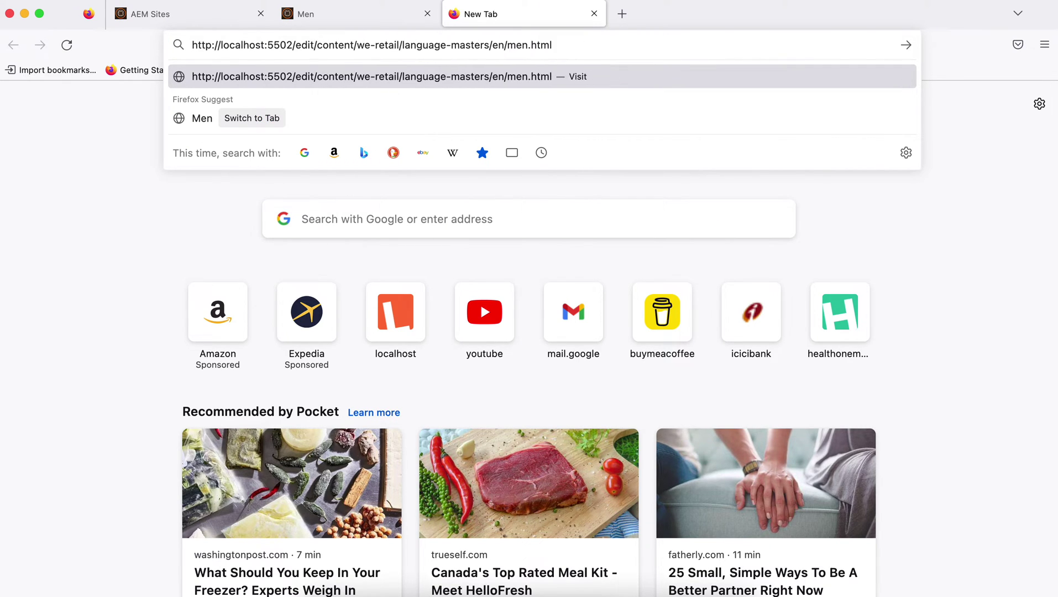
pyautogui.press('BackSpace')
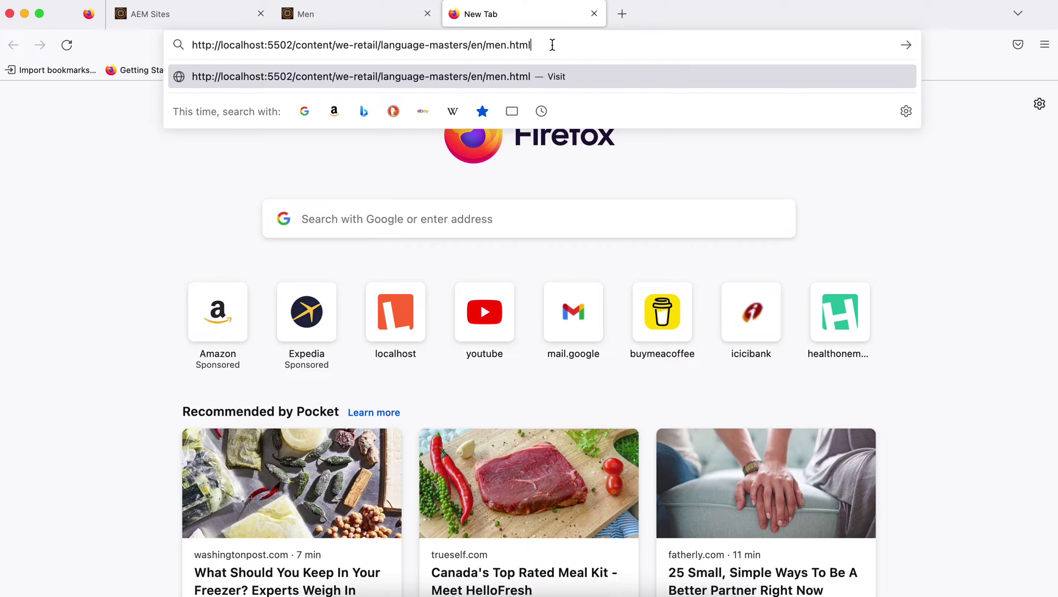
pyautogui.write('?wcmmode')
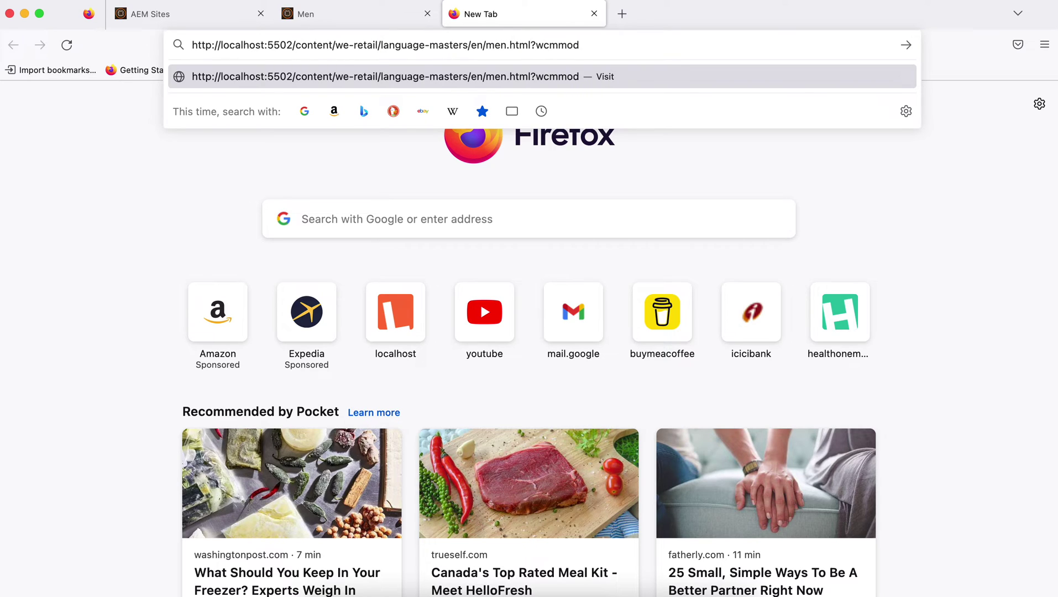
pyautogui.write('=disabled')
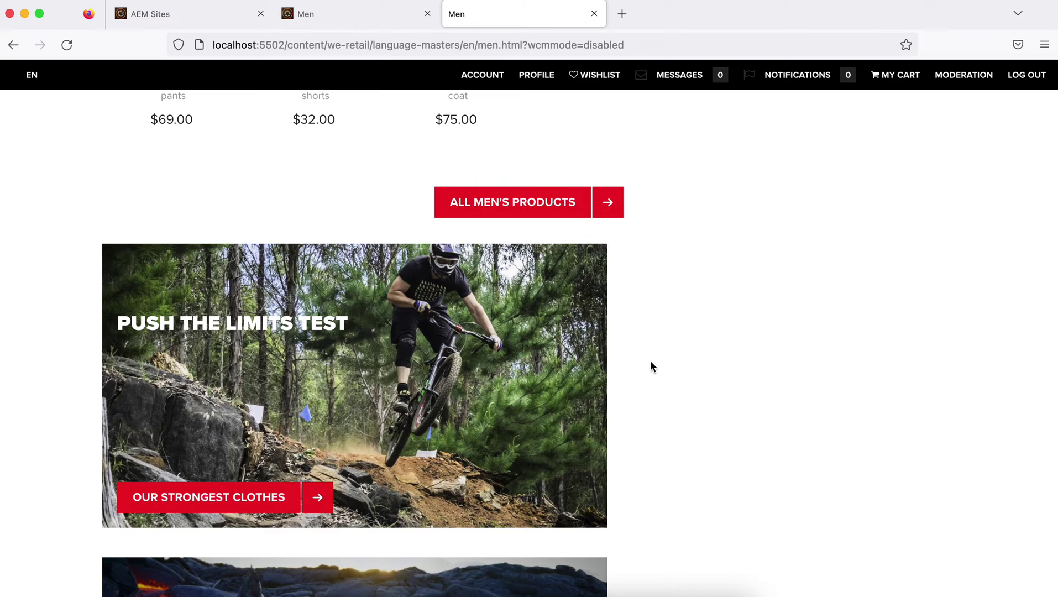
# Step: Preview Geeks Version 1 from the timeline and allow pop-ups for localhost
pyautogui.click(340, 14)
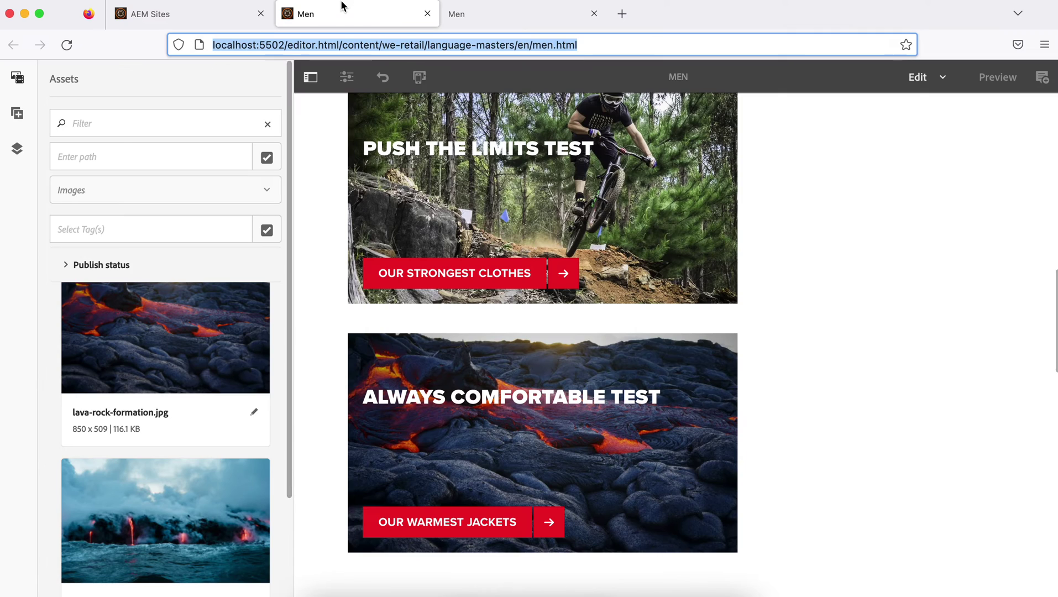
pyautogui.click(207, 17)
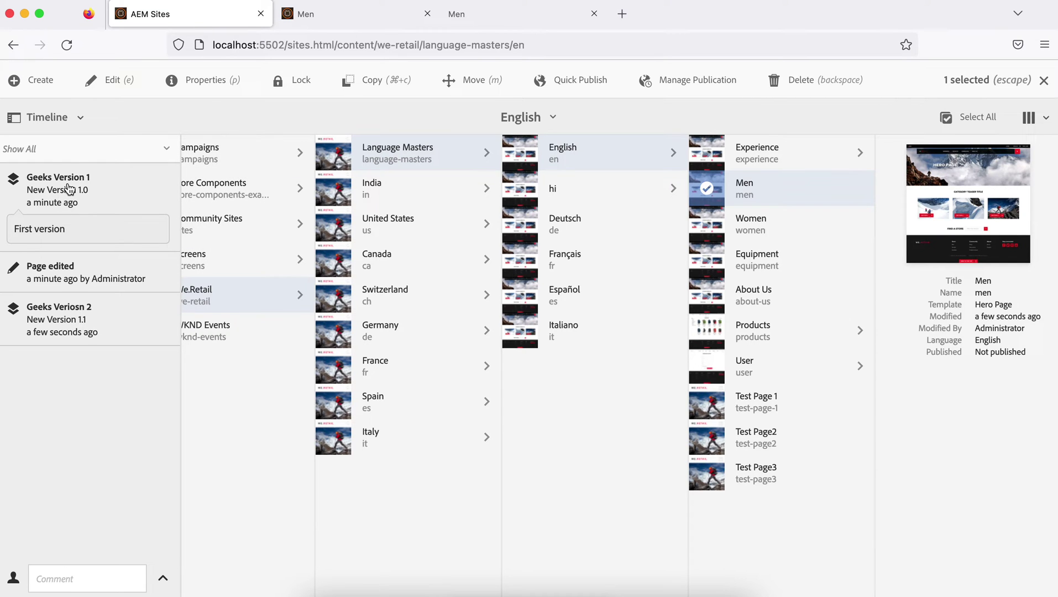
pyautogui.click(69, 189)
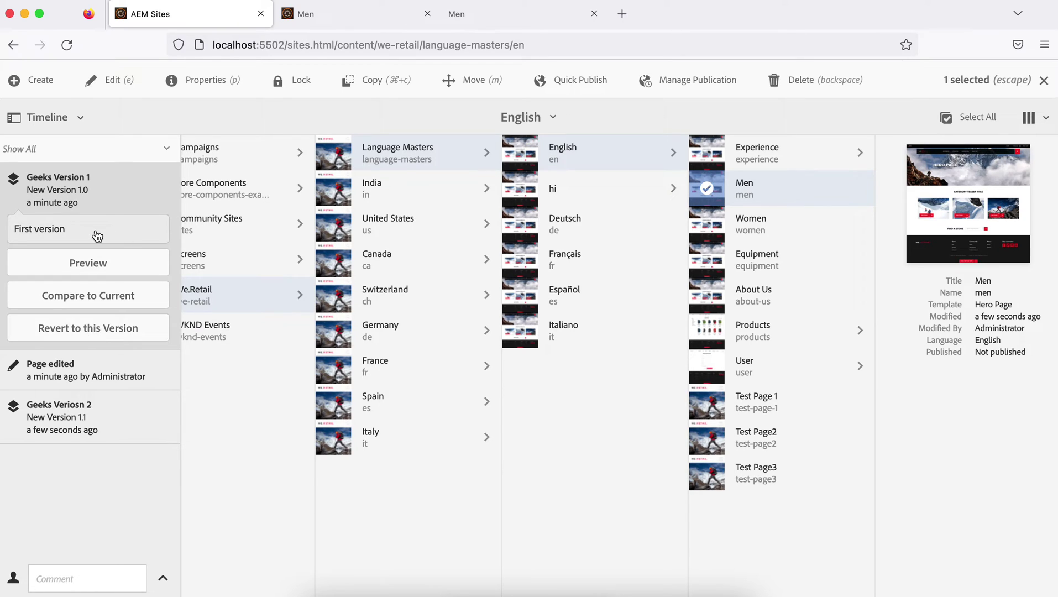
pyautogui.click(95, 265)
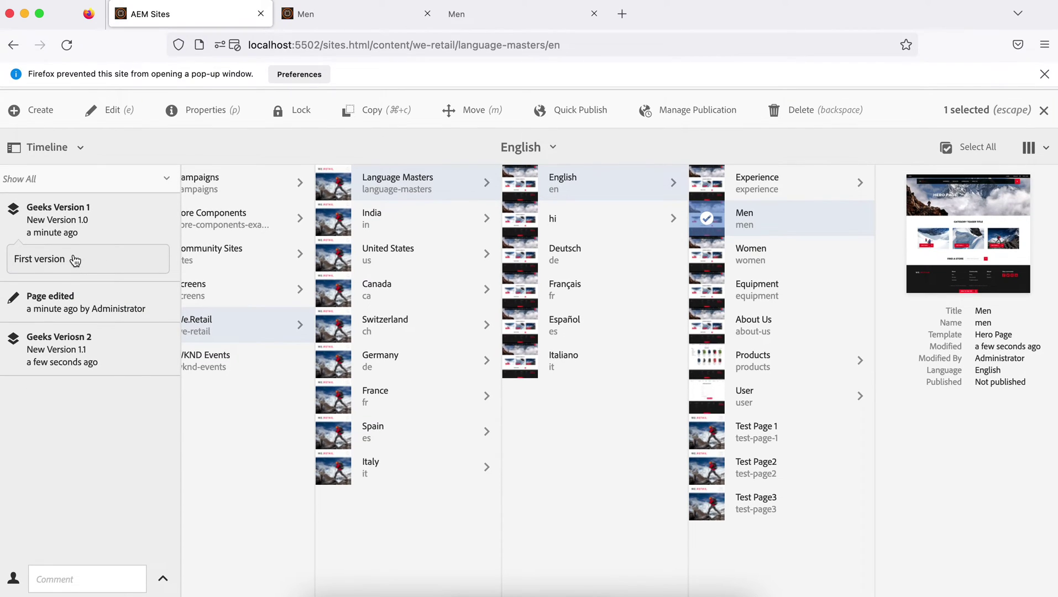
pyautogui.click(75, 260)
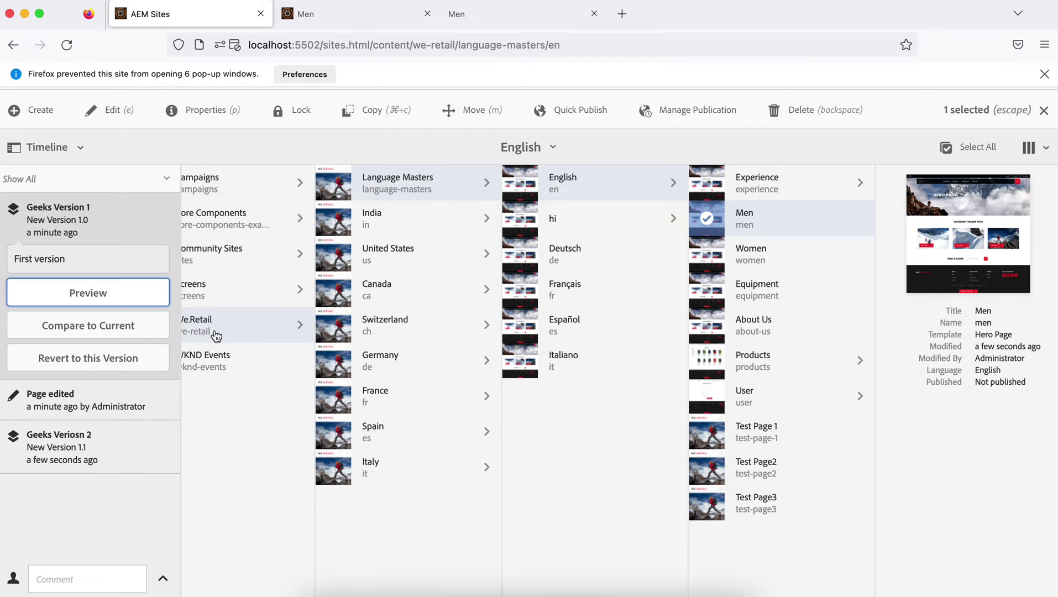
pyautogui.click(295, 82)
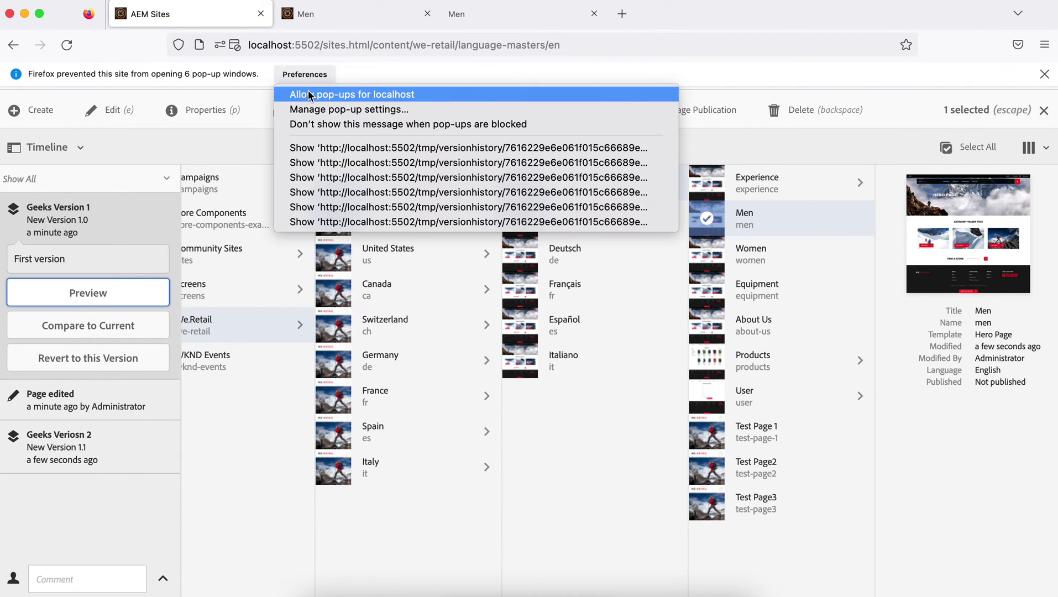
pyautogui.click(307, 93)
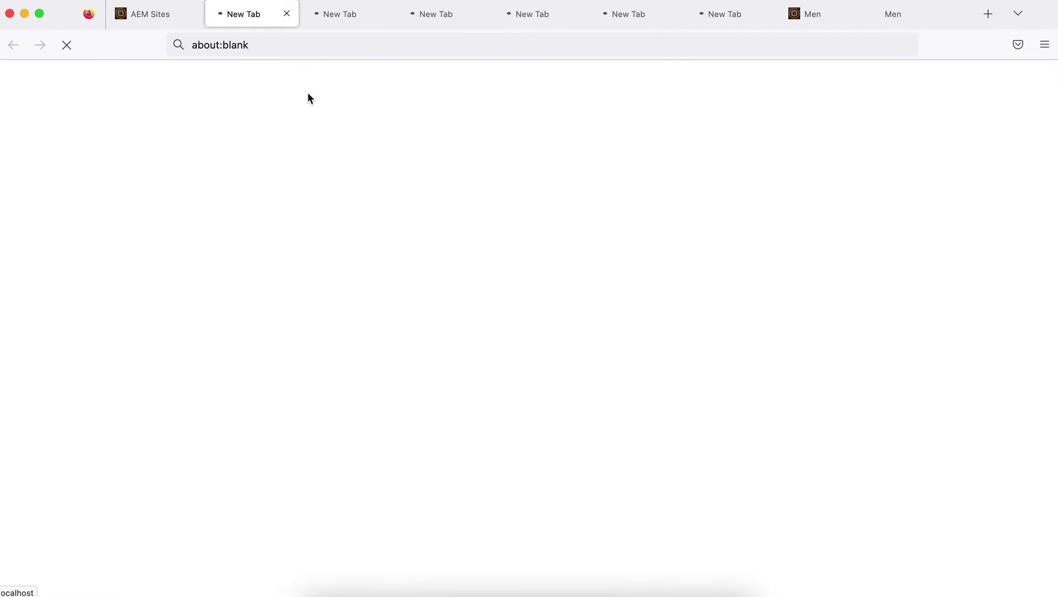
# Step: Close the five stray blank tabs and return to the Sites console
pyautogui.click(286, 13)
pyautogui.click(286, 17)
pyautogui.click(287, 13)
pyautogui.click(286, 13)
pyautogui.click(286, 13)
pyautogui.click(287, 13)
pyautogui.click(171, 13)
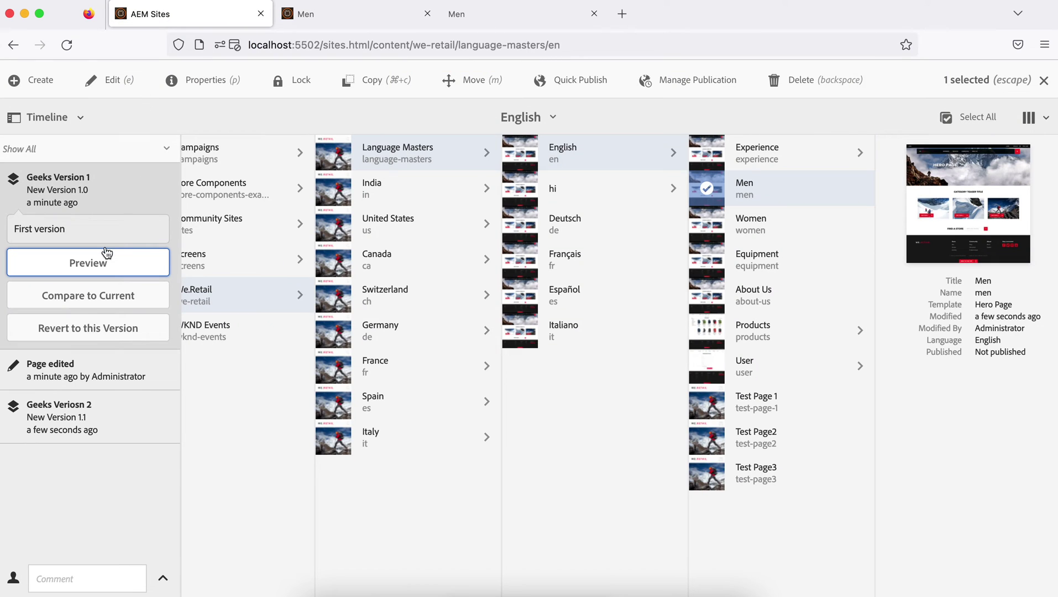
# Step: Preview Geeks Version 1 of the Men page and scroll through the rendered version
pyautogui.click(98, 262)
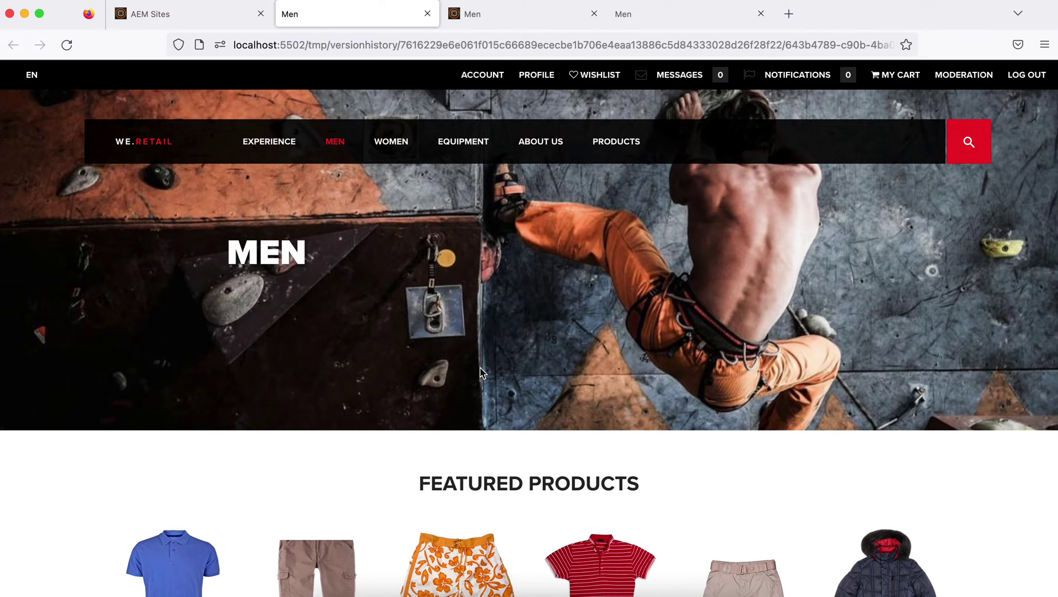
pyautogui.scroll(-1, 491, 356)
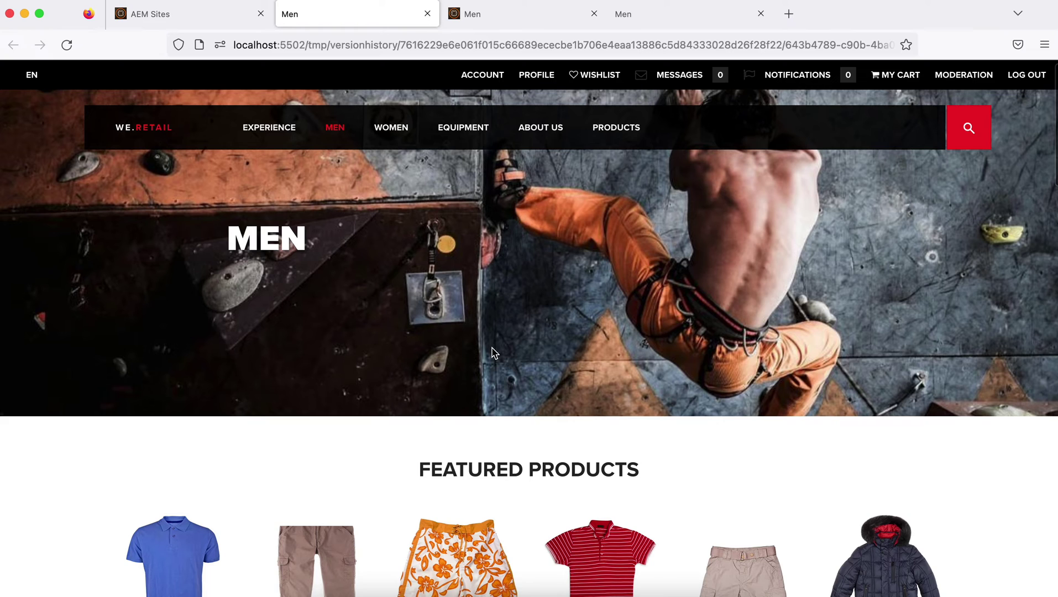
pyautogui.click(166, 13)
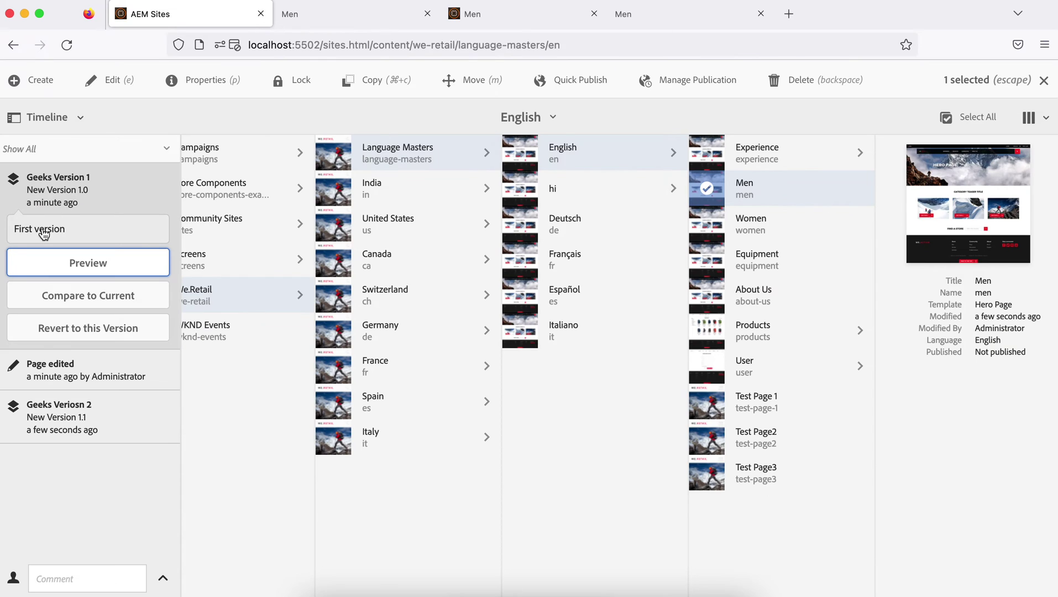
pyautogui.click(343, 12)
pyautogui.scroll(-15, 505, 304)
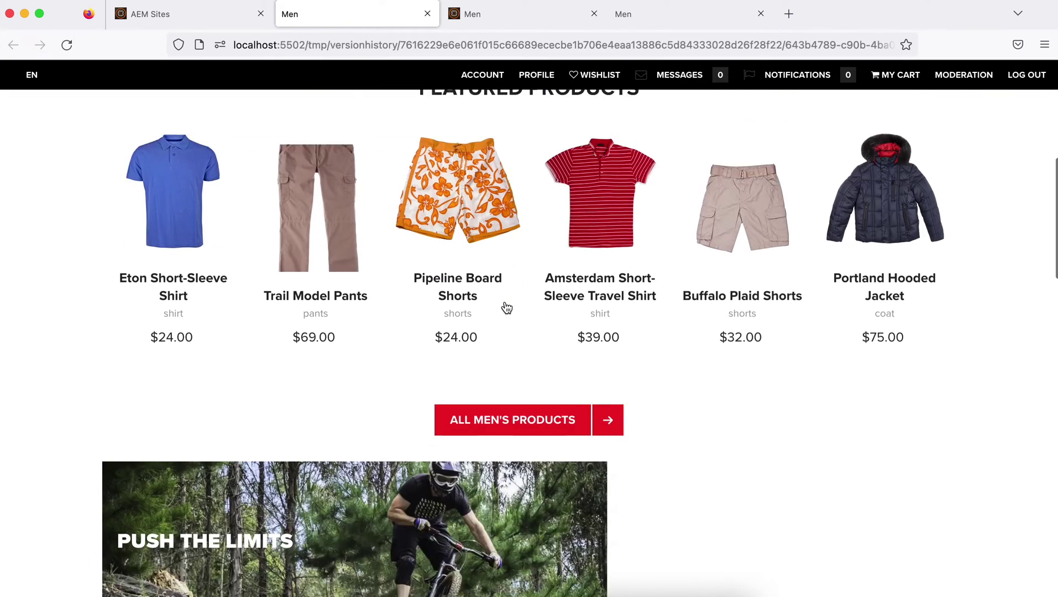
pyautogui.scroll(10, 505, 303)
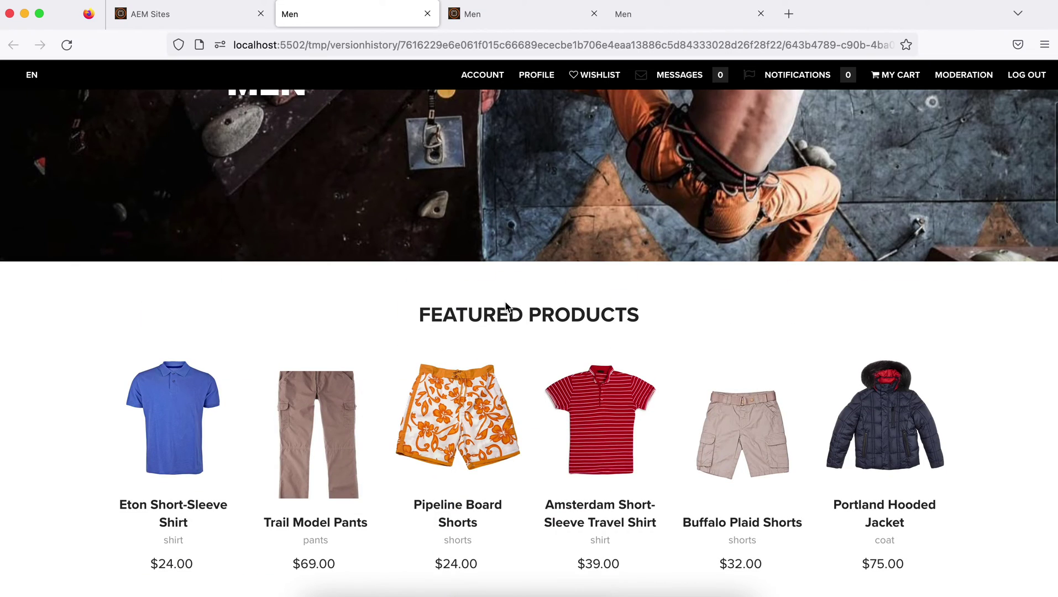
pyautogui.scroll(5, 506, 306)
pyautogui.scroll(-2, 522, 242)
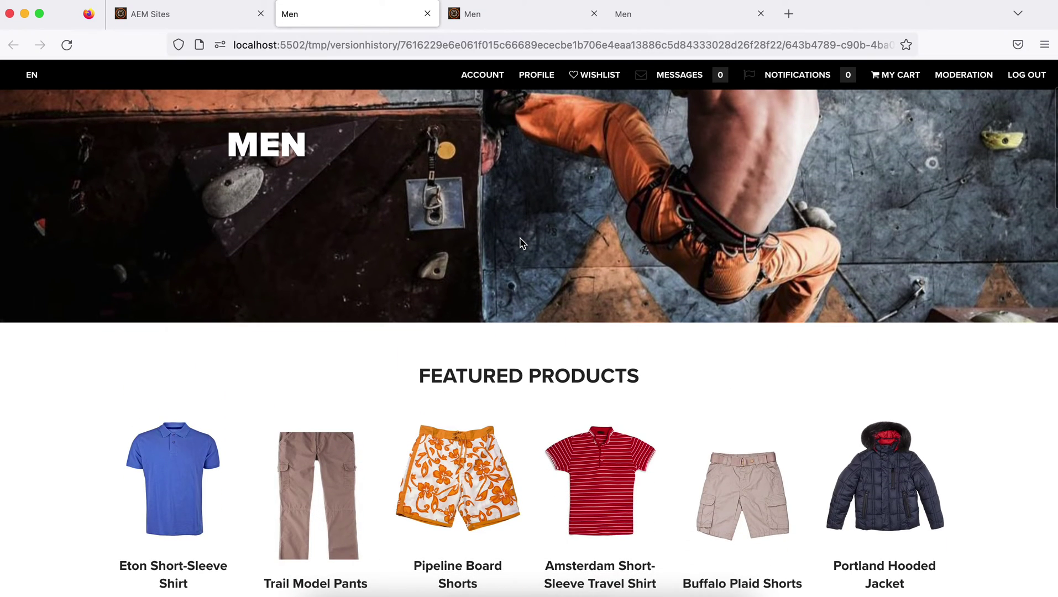
pyautogui.scroll(-1, 500, 370)
pyautogui.click(189, 15)
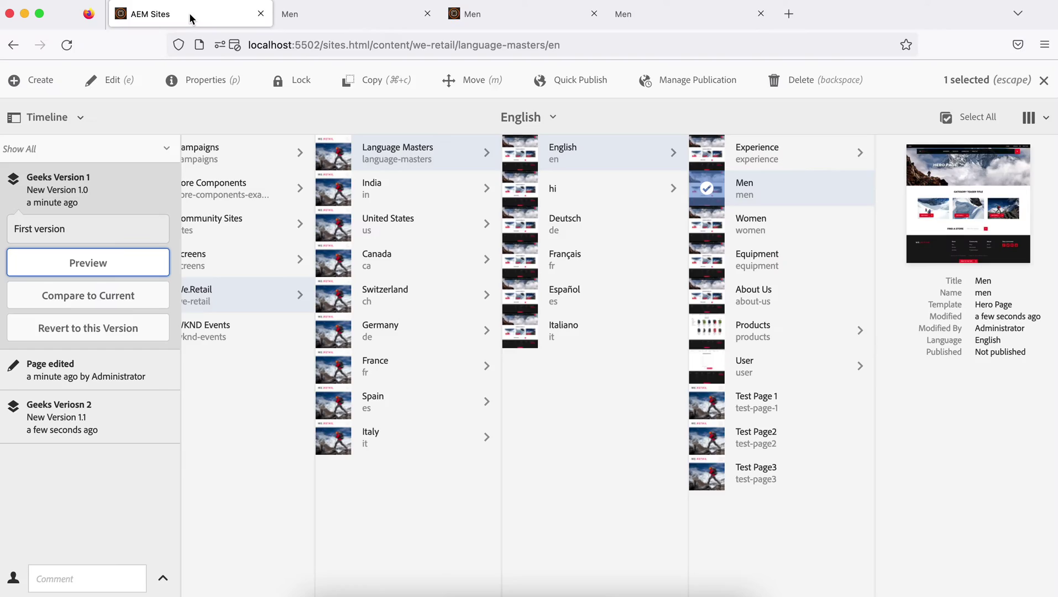
# Step: Compare Geeks Version 1 to the current page, scroll through the HTML diff, then close it
pyautogui.click(105, 299)
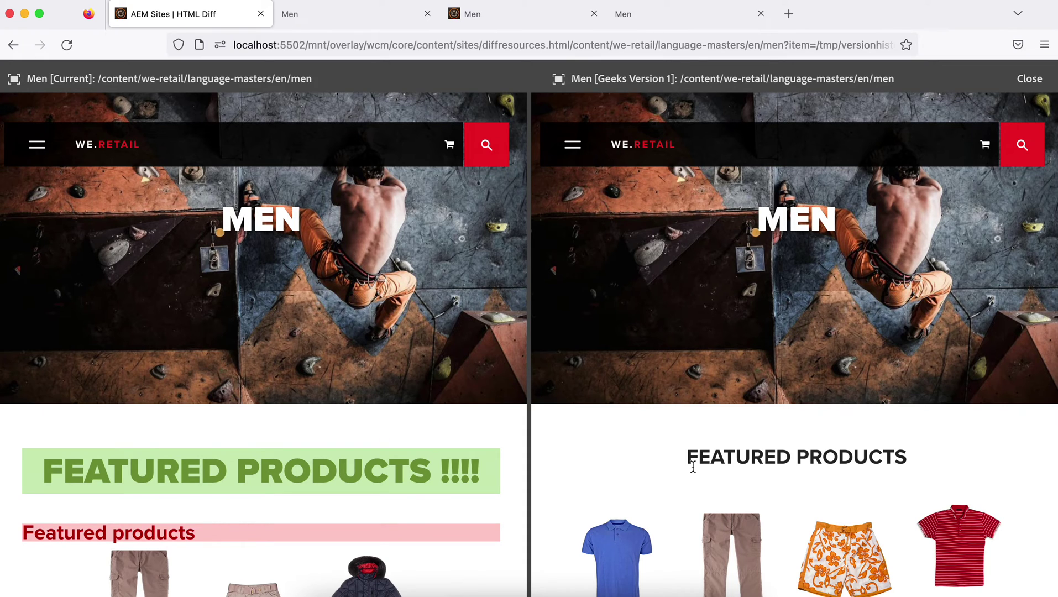
pyautogui.scroll(-1, 693, 467)
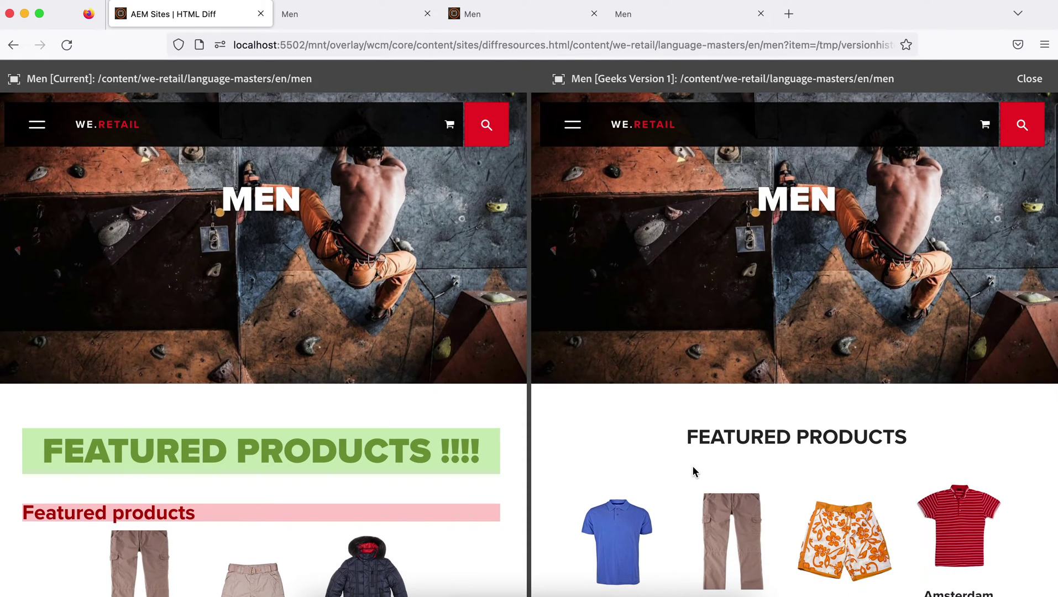
pyautogui.scroll(-5, 692, 466)
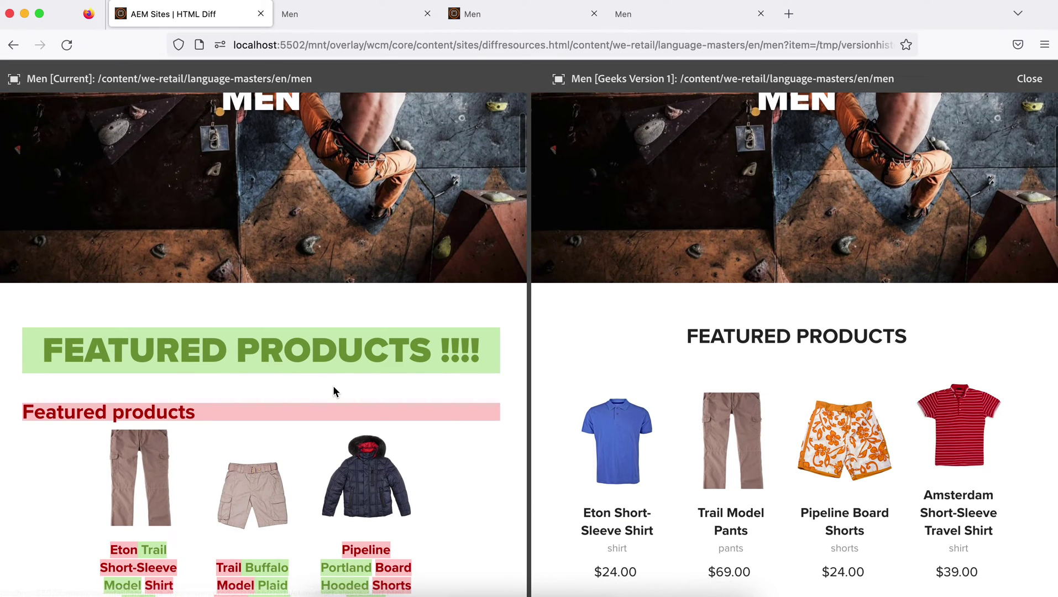
pyautogui.scroll(-7, 336, 418)
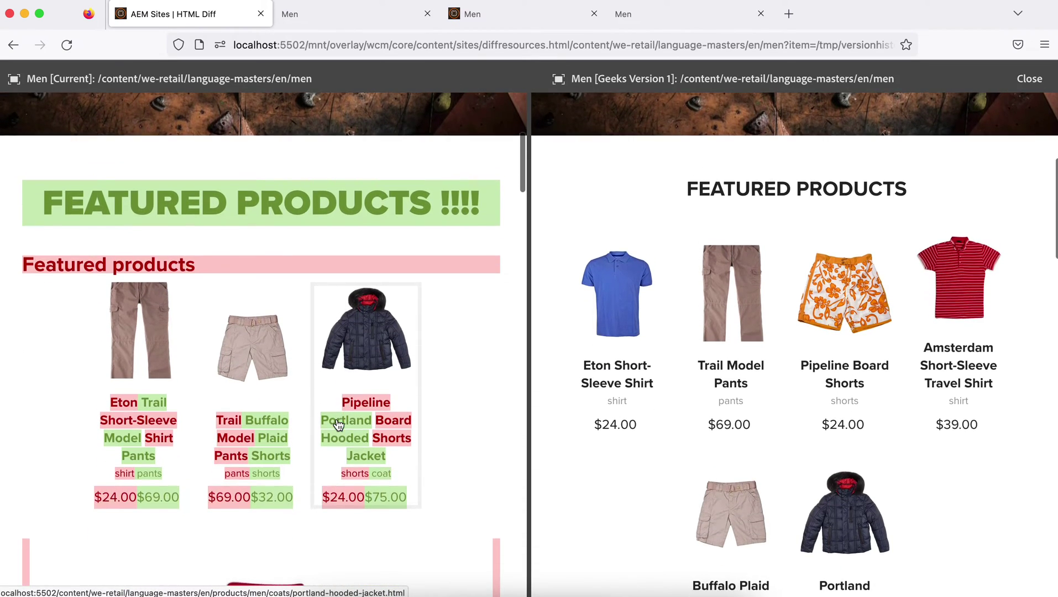
pyautogui.scroll(2, 338, 424)
pyautogui.scroll(-2, 768, 309)
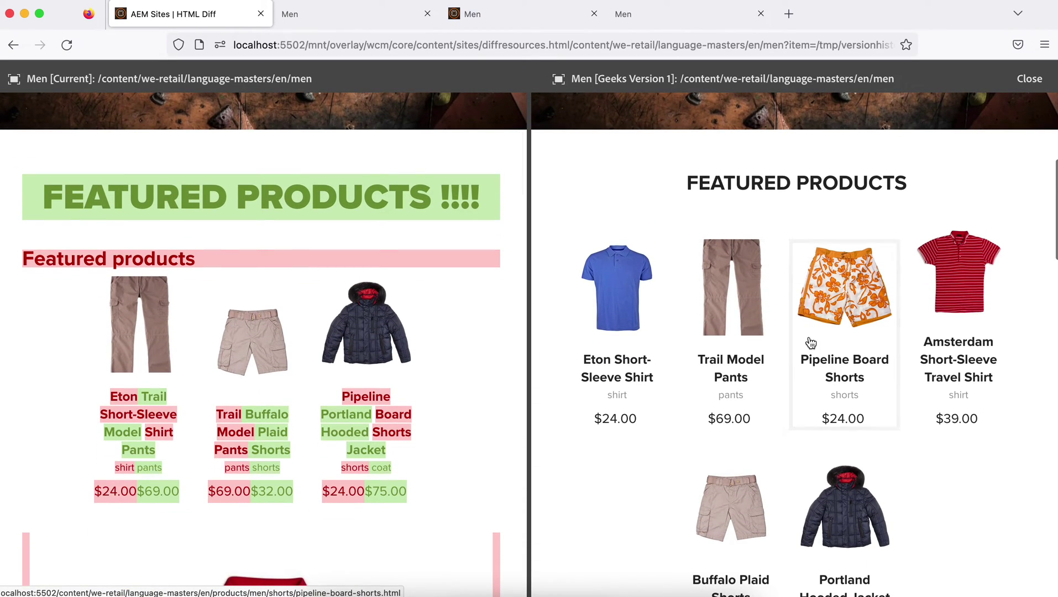
pyautogui.scroll(-20, 325, 345)
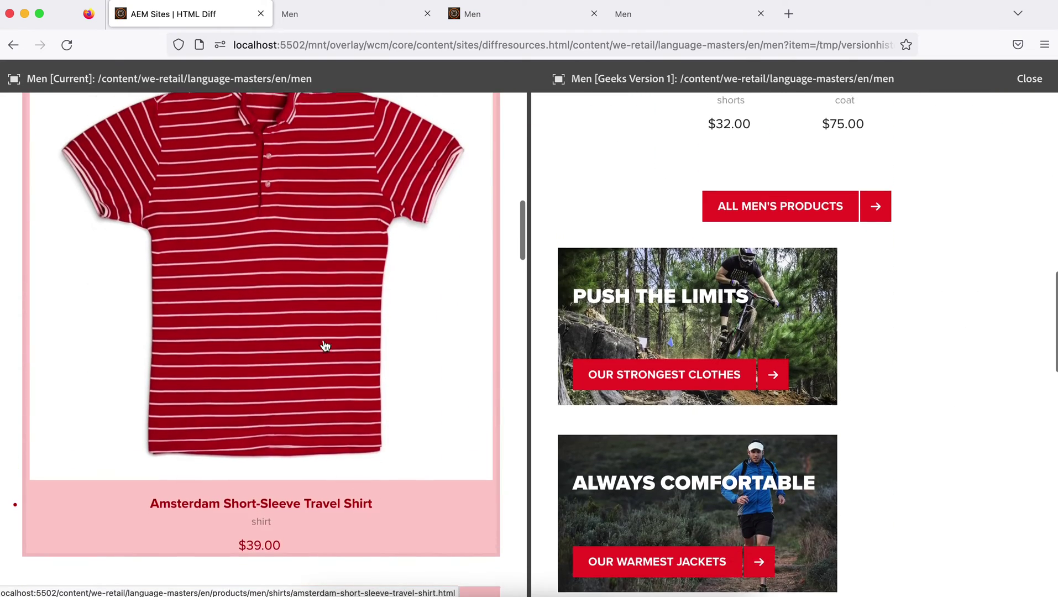
pyautogui.scroll(-15, 350, 392)
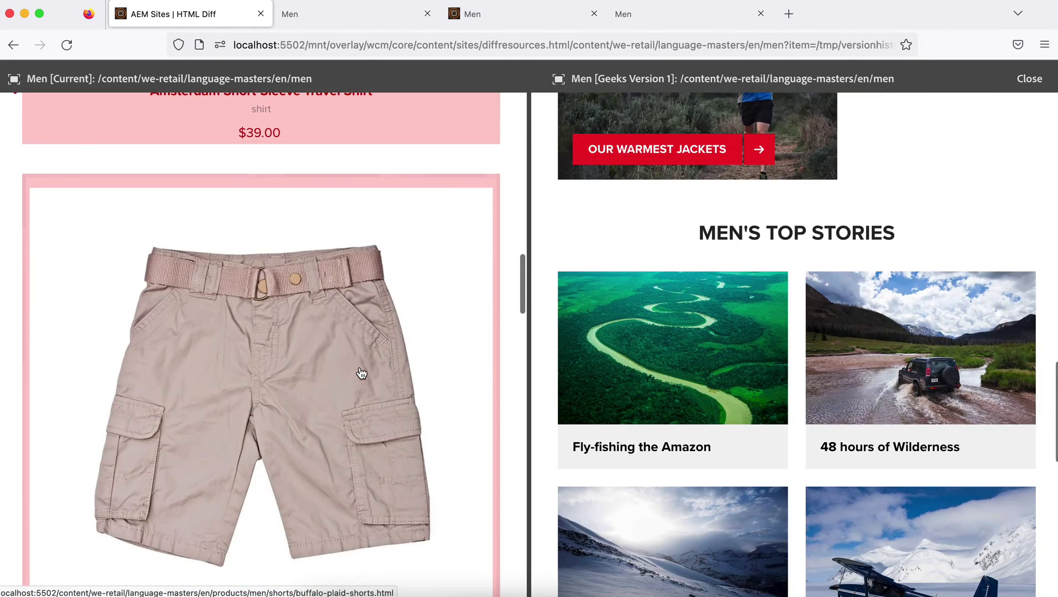
pyautogui.scroll(-8, 361, 373)
pyautogui.scroll(20, 360, 373)
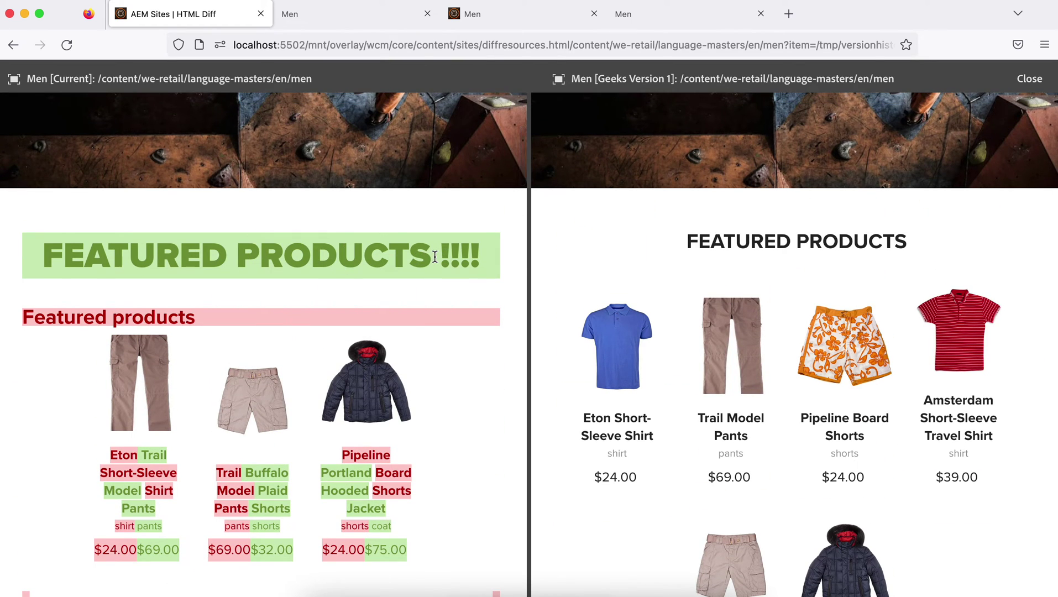
pyautogui.scroll(-10, 387, 326)
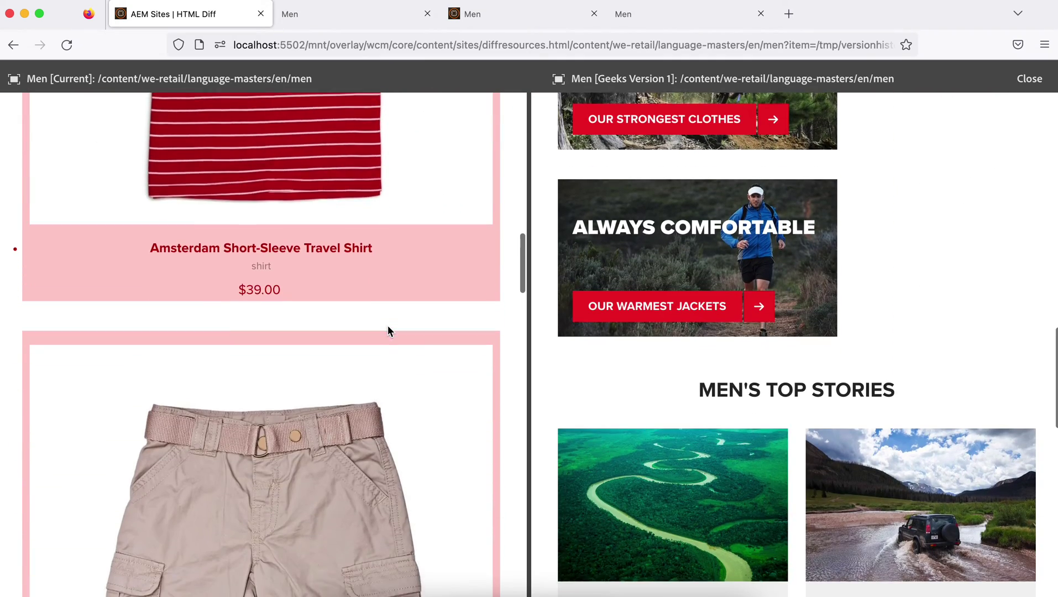
pyautogui.scroll(15, 1031, 98)
pyautogui.click(1029, 78)
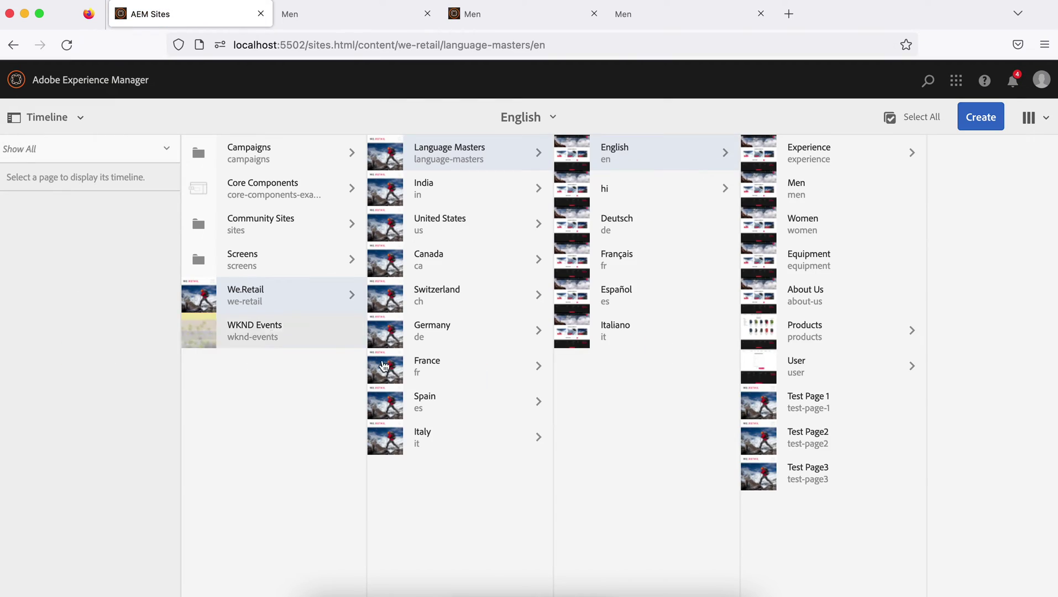
# Step: Select the Men page and revert it to Geeks Version 1 from its timeline
pyautogui.click(759, 191)
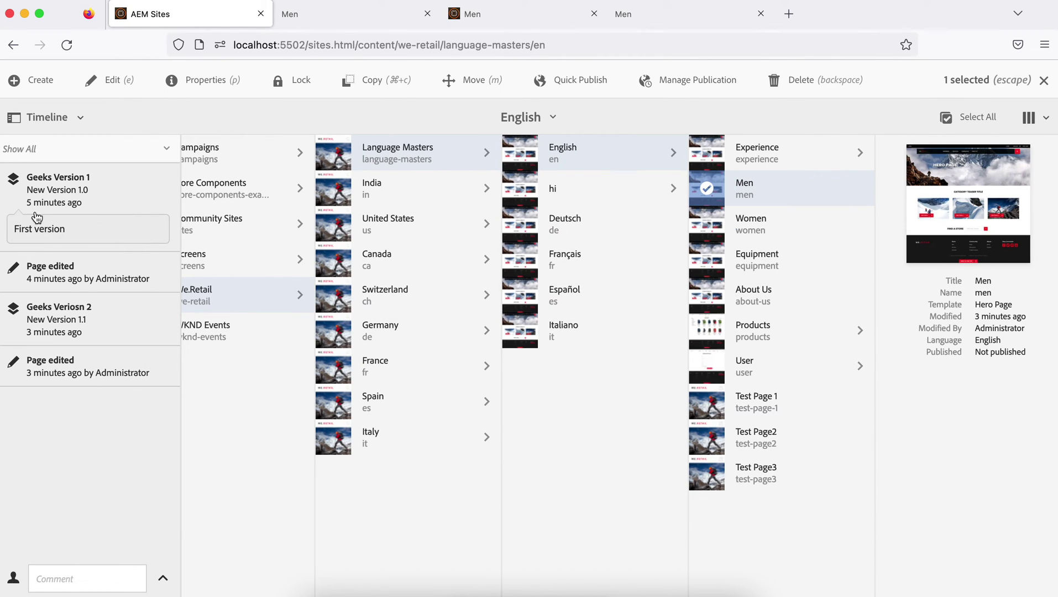
pyautogui.click(86, 207)
pyautogui.click(88, 327)
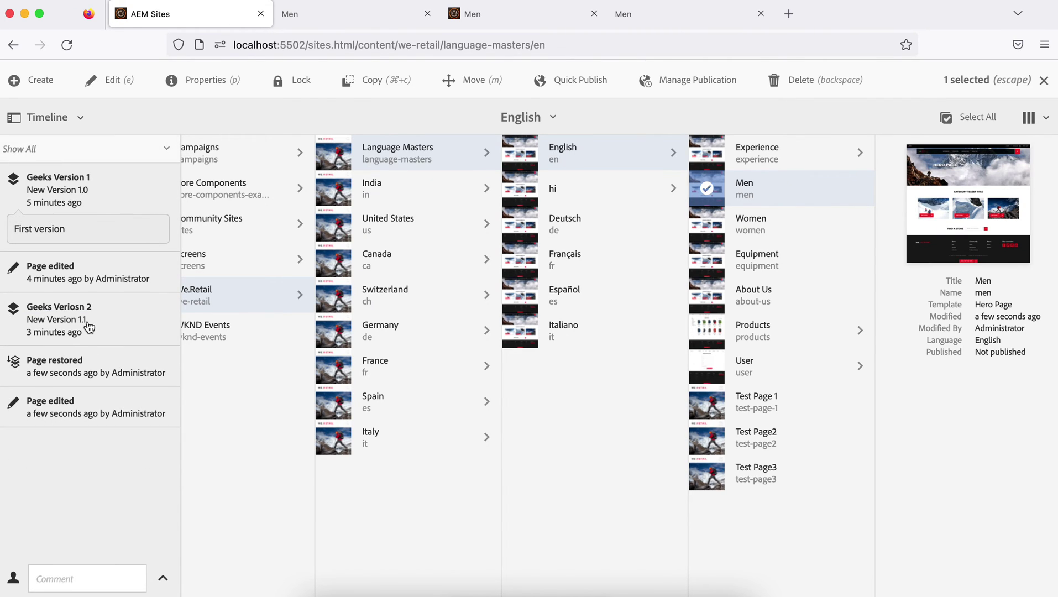
# Step: Reload the published Men page and check Featured Products shows the original six items
pyautogui.click(518, 10)
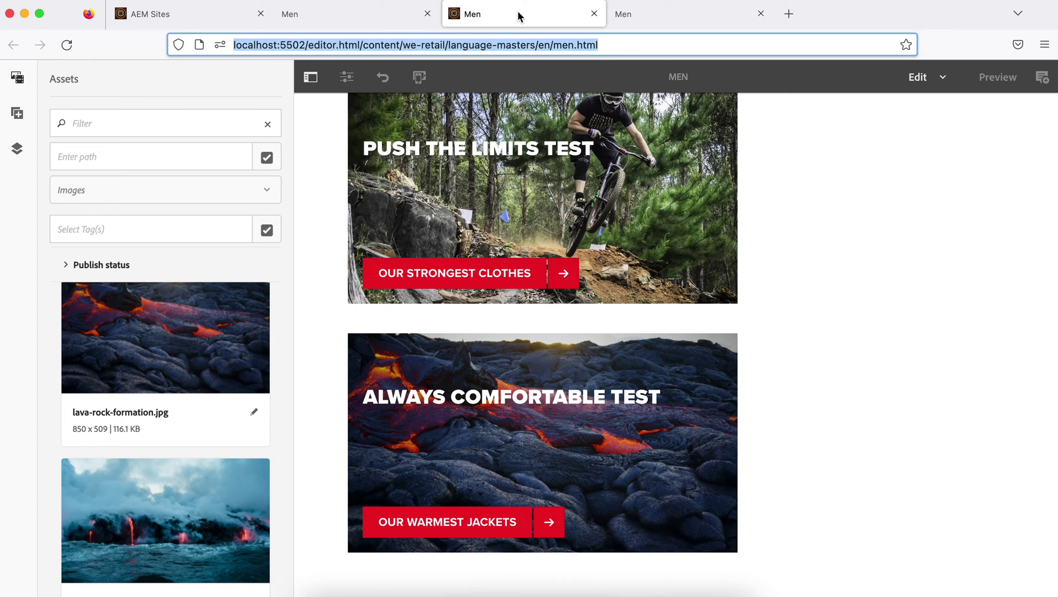
pyautogui.click(684, 19)
pyautogui.scroll(8, 466, 327)
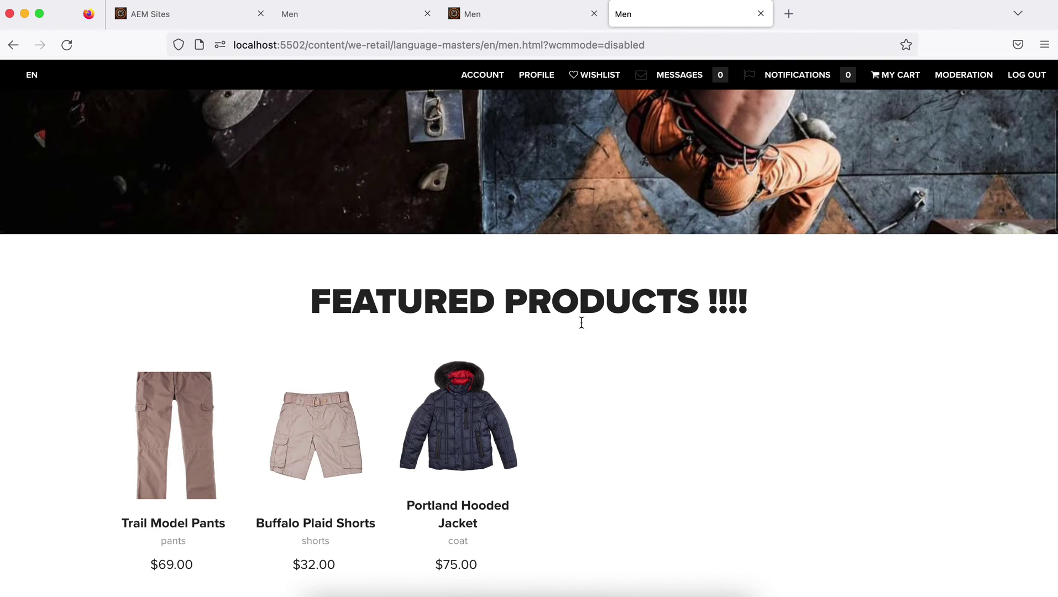
pyautogui.click(73, 51)
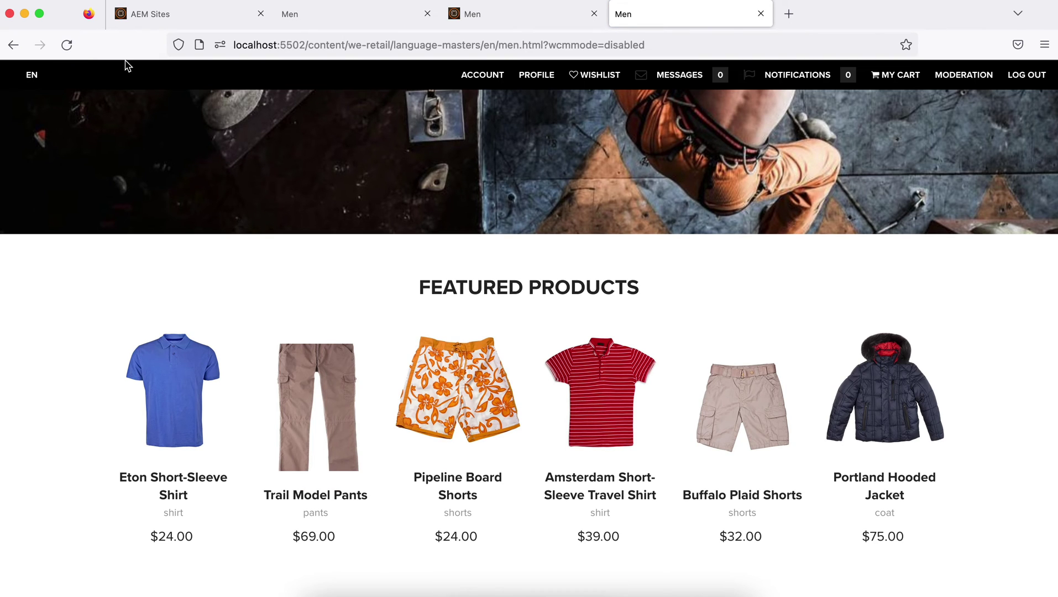
pyautogui.scroll(5, 448, 208)
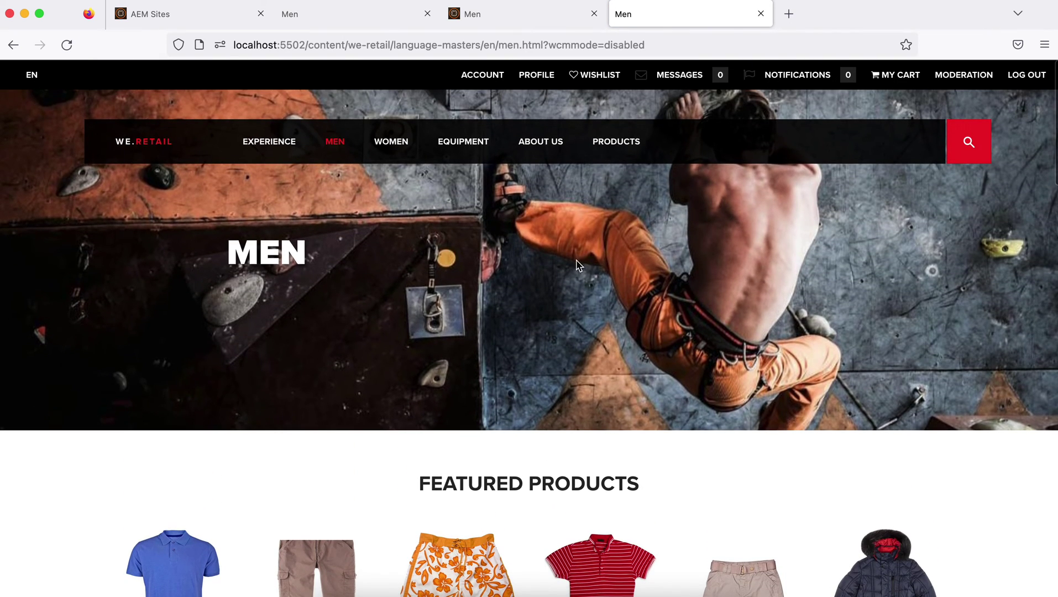
pyautogui.scroll(-17, 575, 271)
pyautogui.scroll(7, 573, 273)
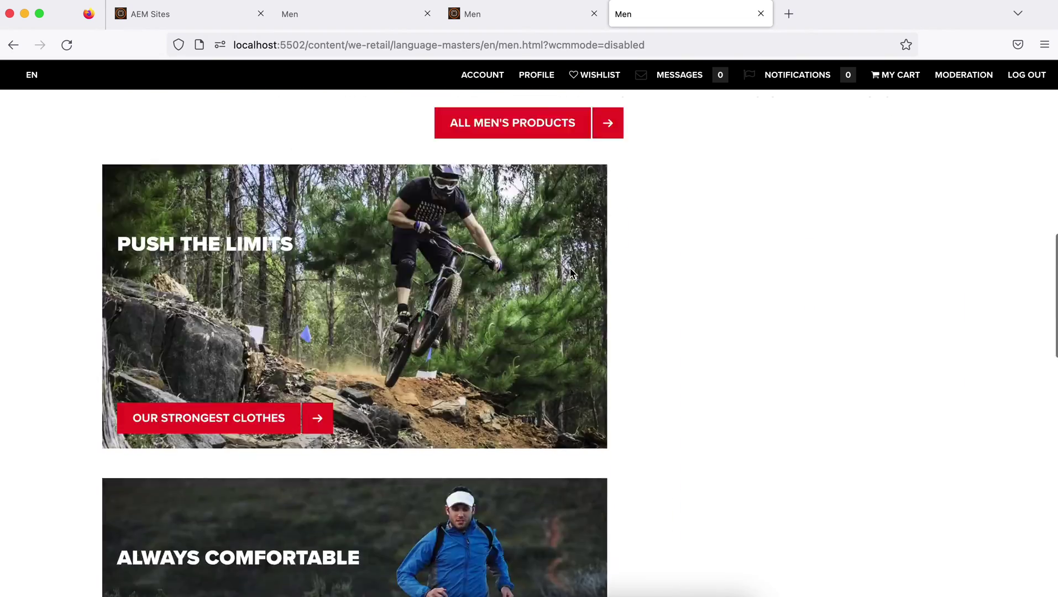
pyautogui.scroll(10, 572, 273)
# Step: Revert the Men page to Geeks Veriosn 2, then reload the published Men page
pyautogui.click(184, 21)
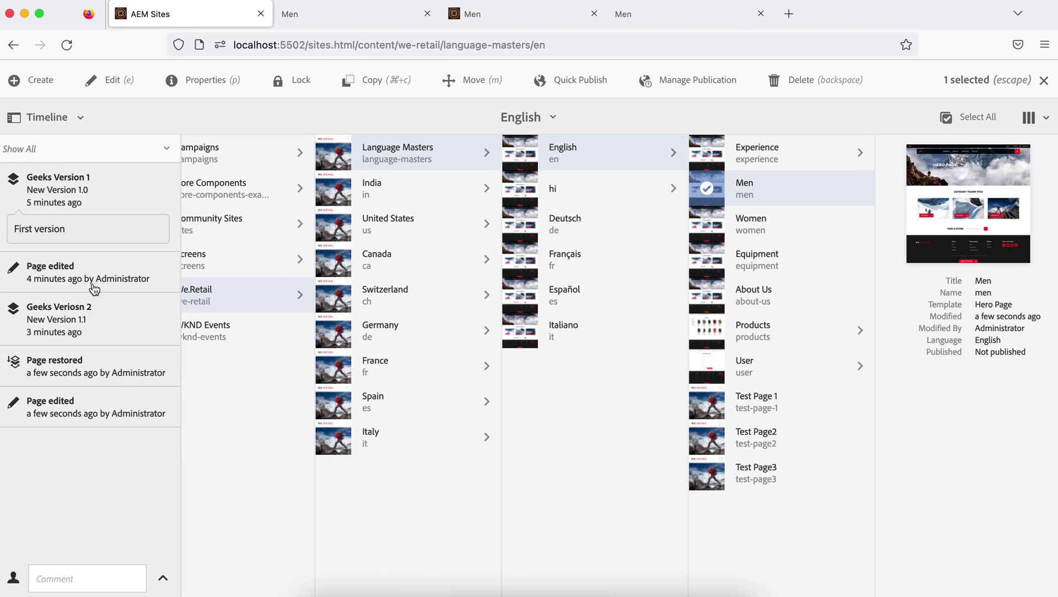
pyautogui.click(86, 330)
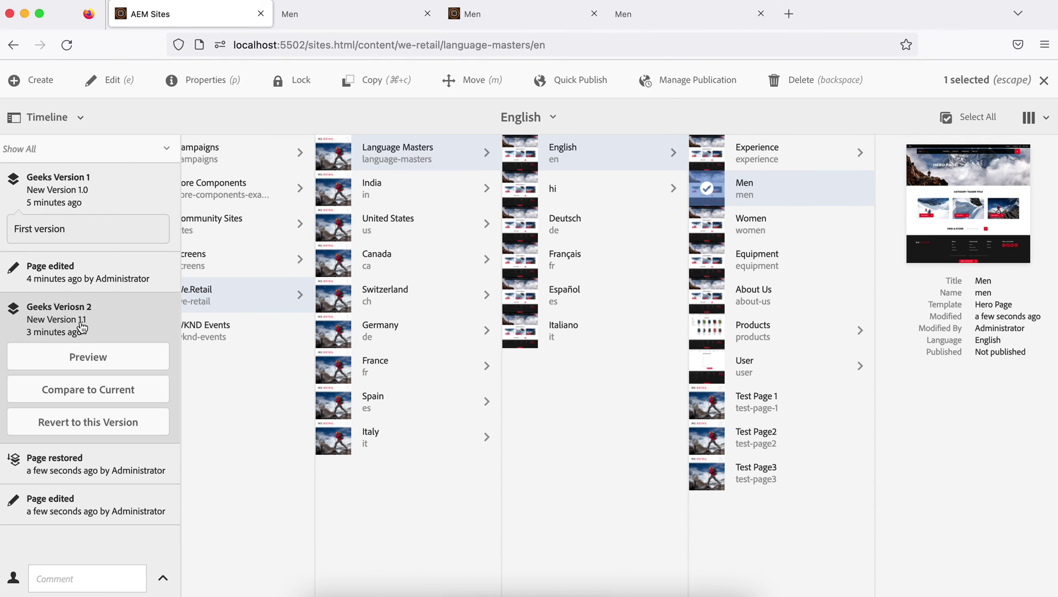
pyautogui.click(87, 422)
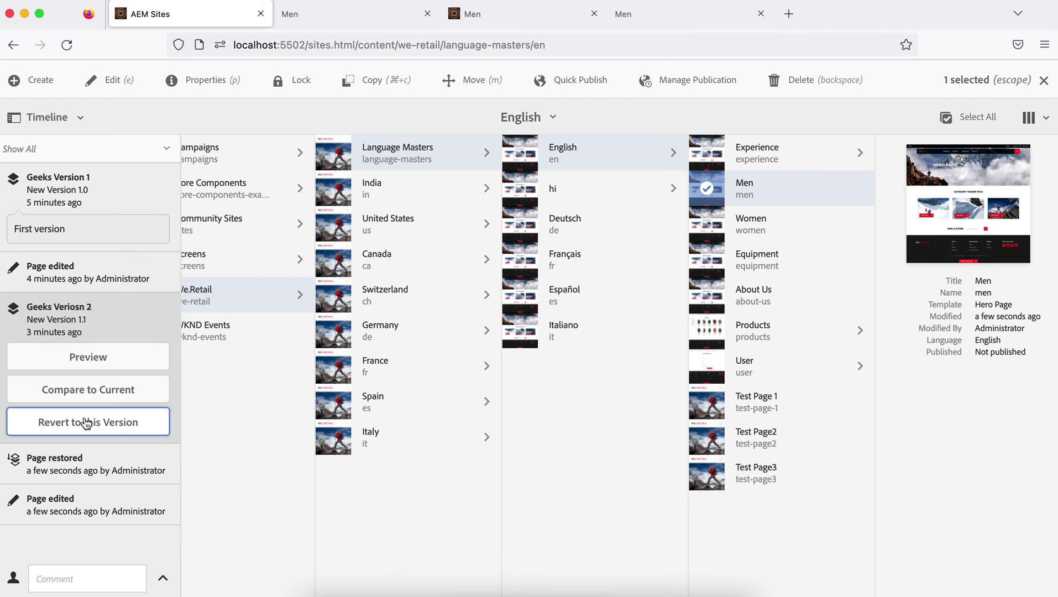
pyautogui.click(703, 16)
pyautogui.click(70, 49)
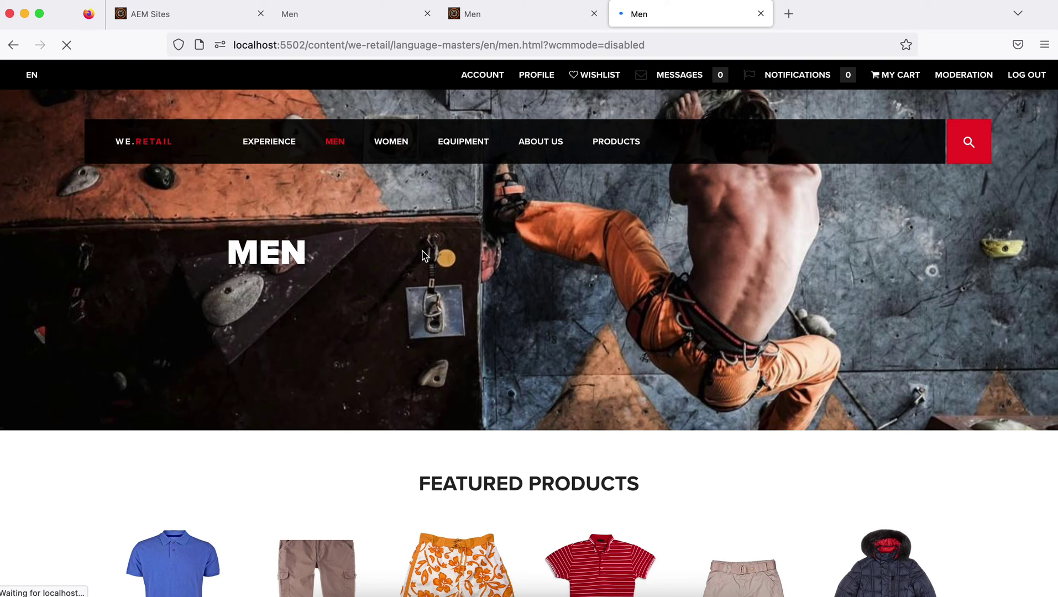
# Step: Scroll the reloaded Men page to verify 'FEATURED PRODUCTS !!!!' with three products
pyautogui.scroll(-5, 682, 389)
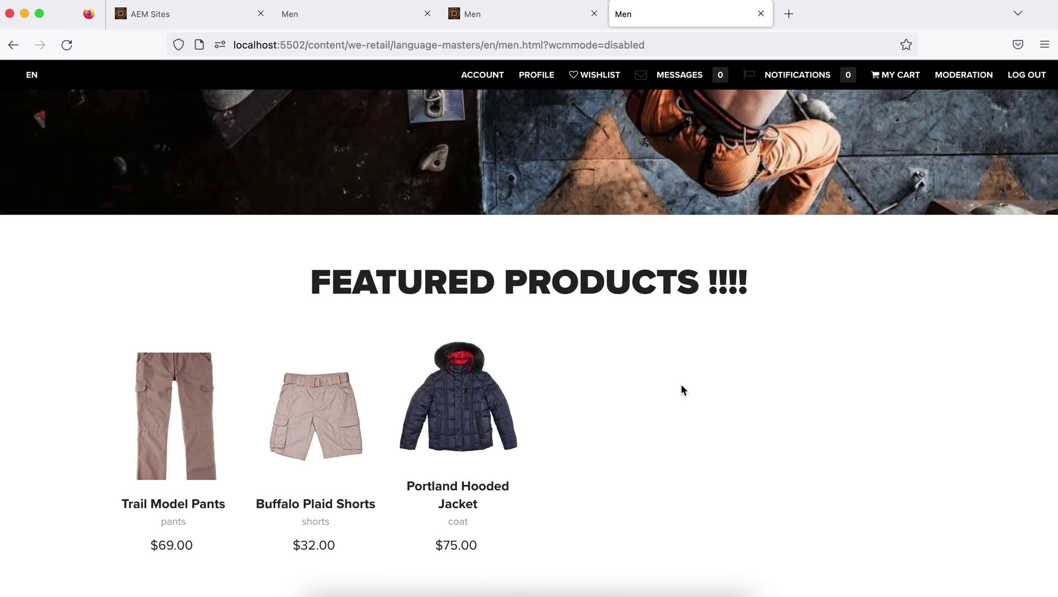
pyautogui.scroll(-10, 564, 398)
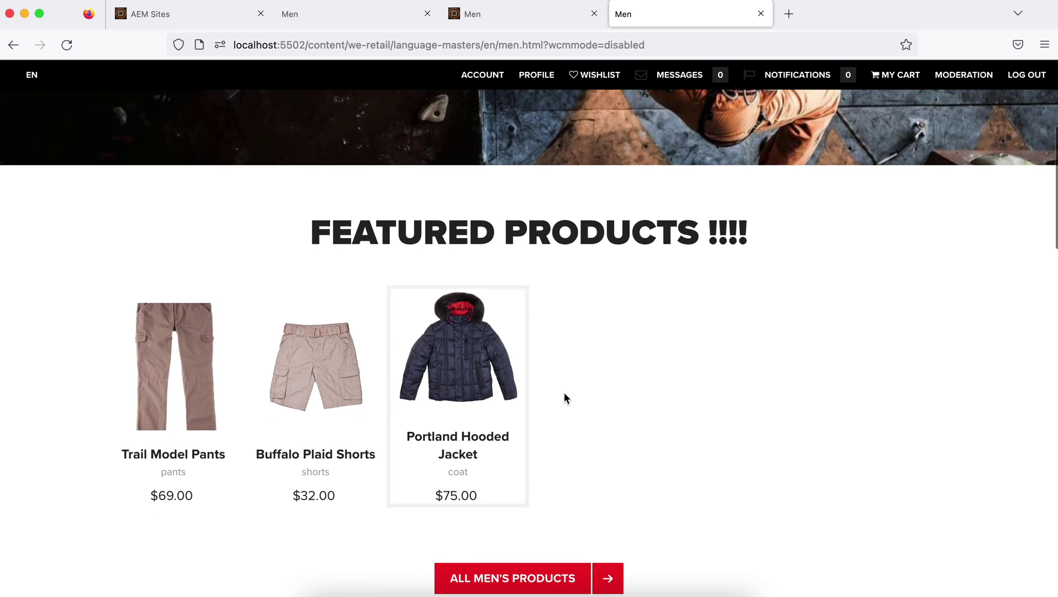
pyautogui.scroll(4, 533, 366)
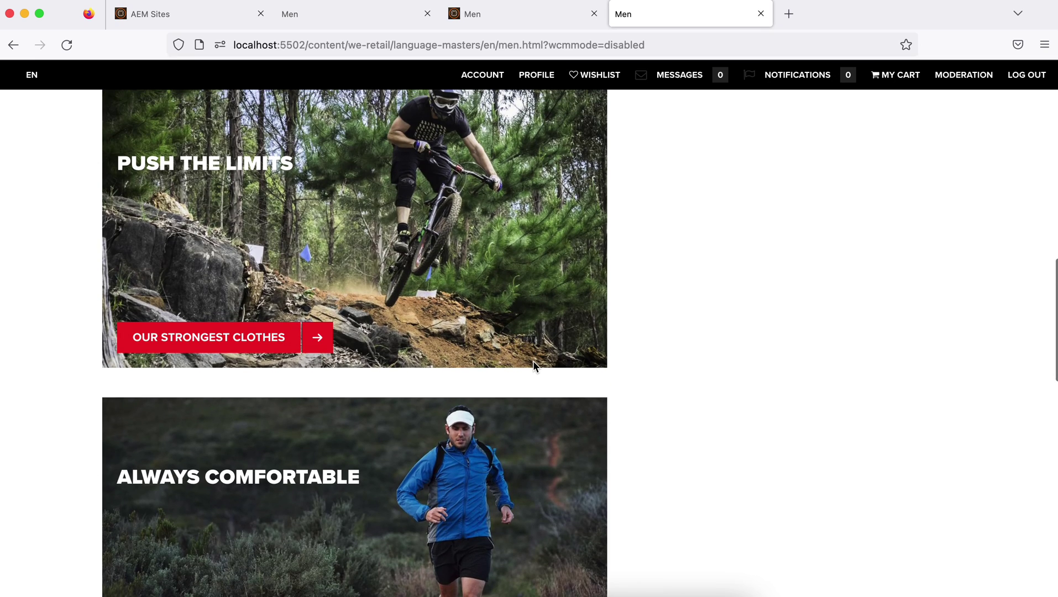
pyautogui.scroll(-3, 534, 366)
pyautogui.scroll(8, 400, 229)
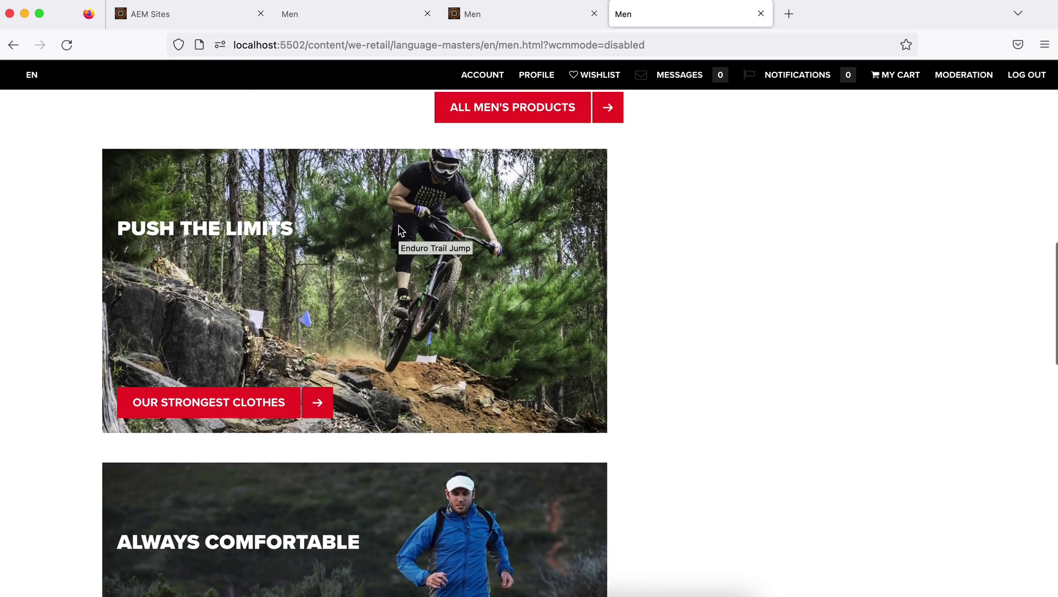
pyautogui.scroll(3, 637, 191)
pyautogui.scroll(1, 638, 194)
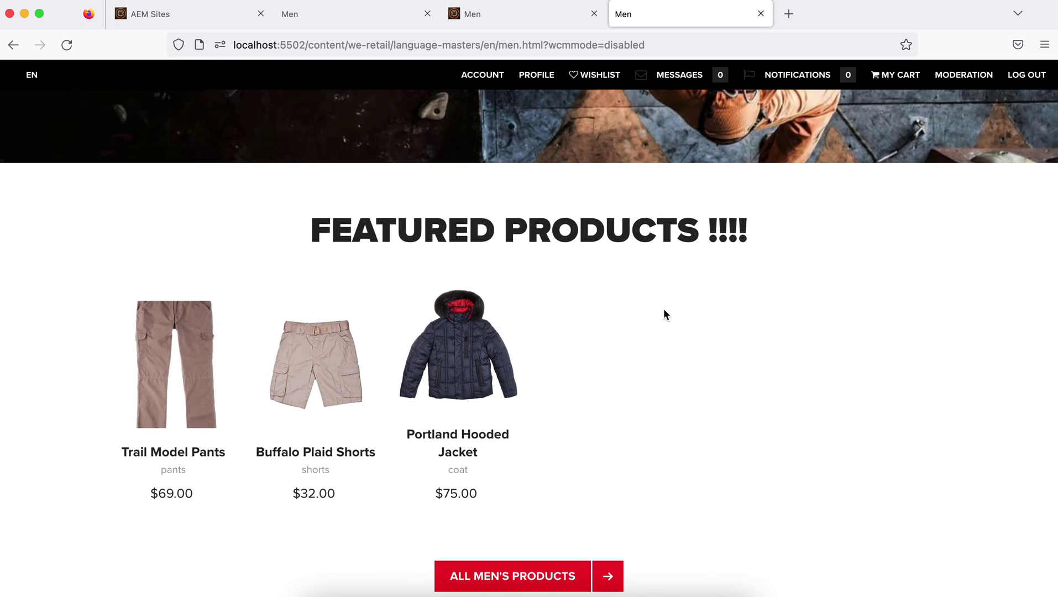